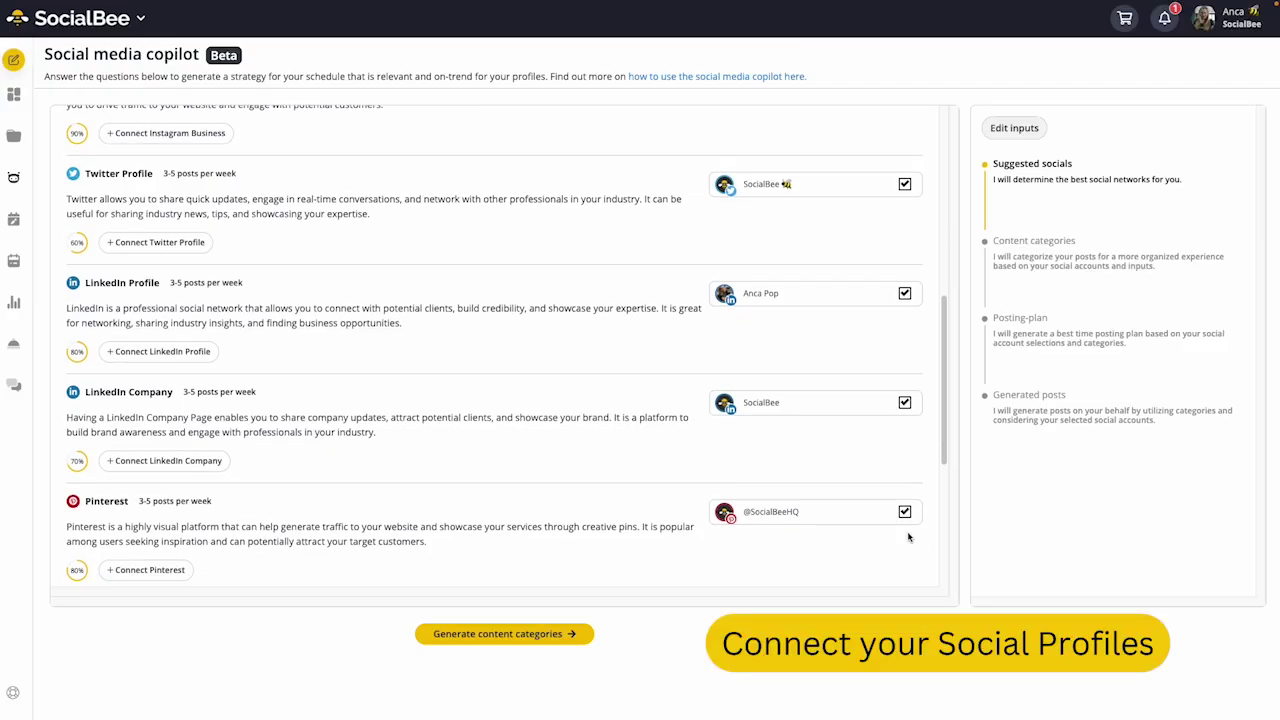
- Generate the copilot's content categories from the suggested social profiles, followed by the posting plan
{"action": "scroll", "coordinate": [908, 491], "scroll_direction": "down", "scroll_amount": 2}
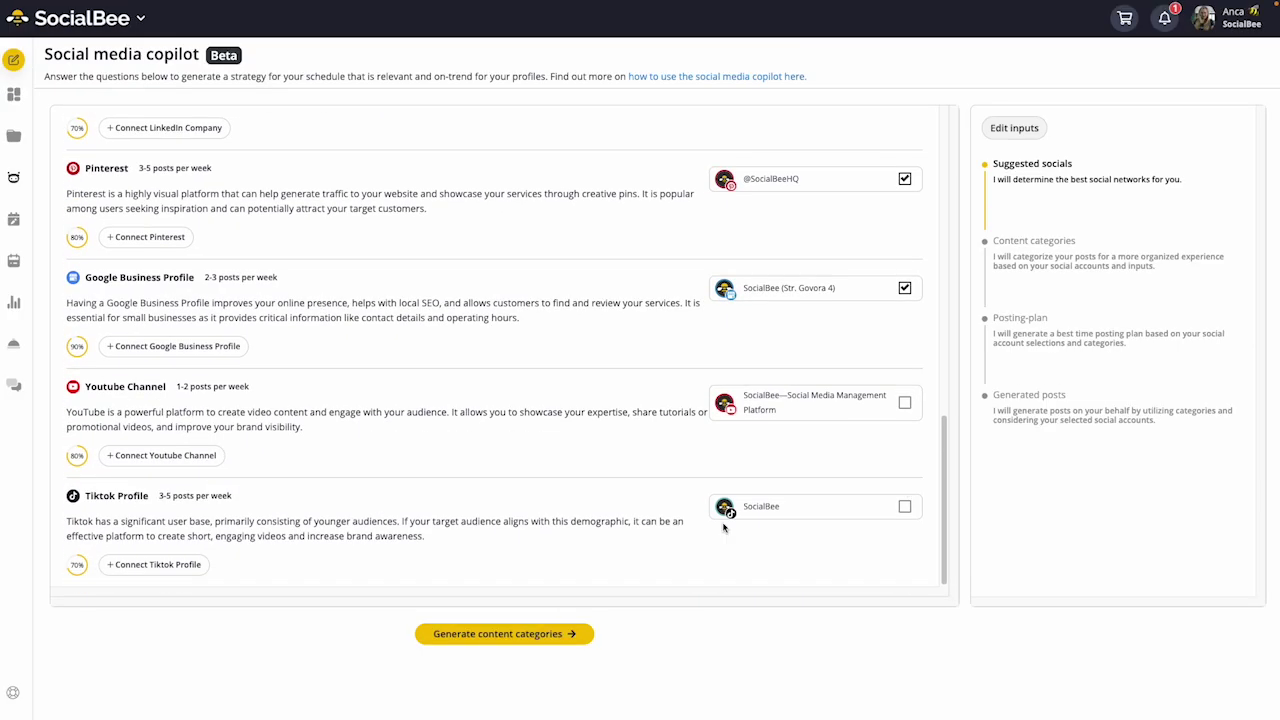
{"action": "left_click", "coordinate": [547, 634]}
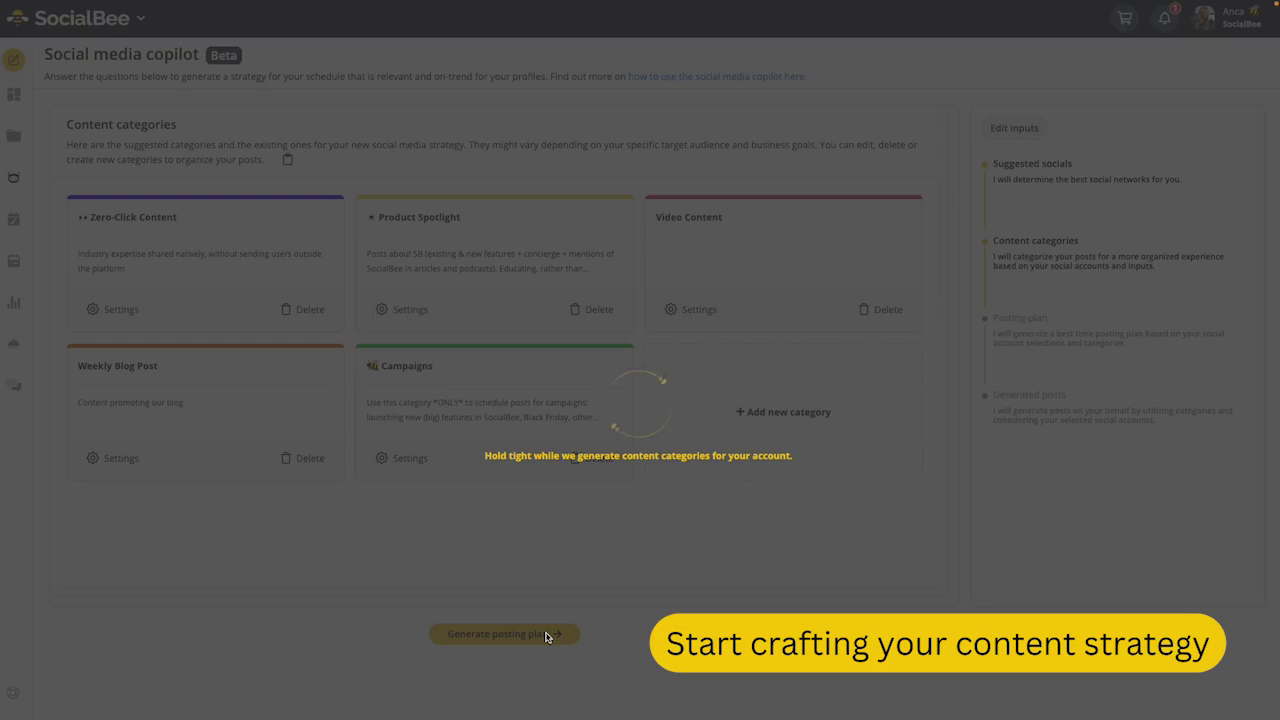
{"action": "left_click", "coordinate": [505, 634]}
{"action": "left_click", "coordinate": [534, 637]}
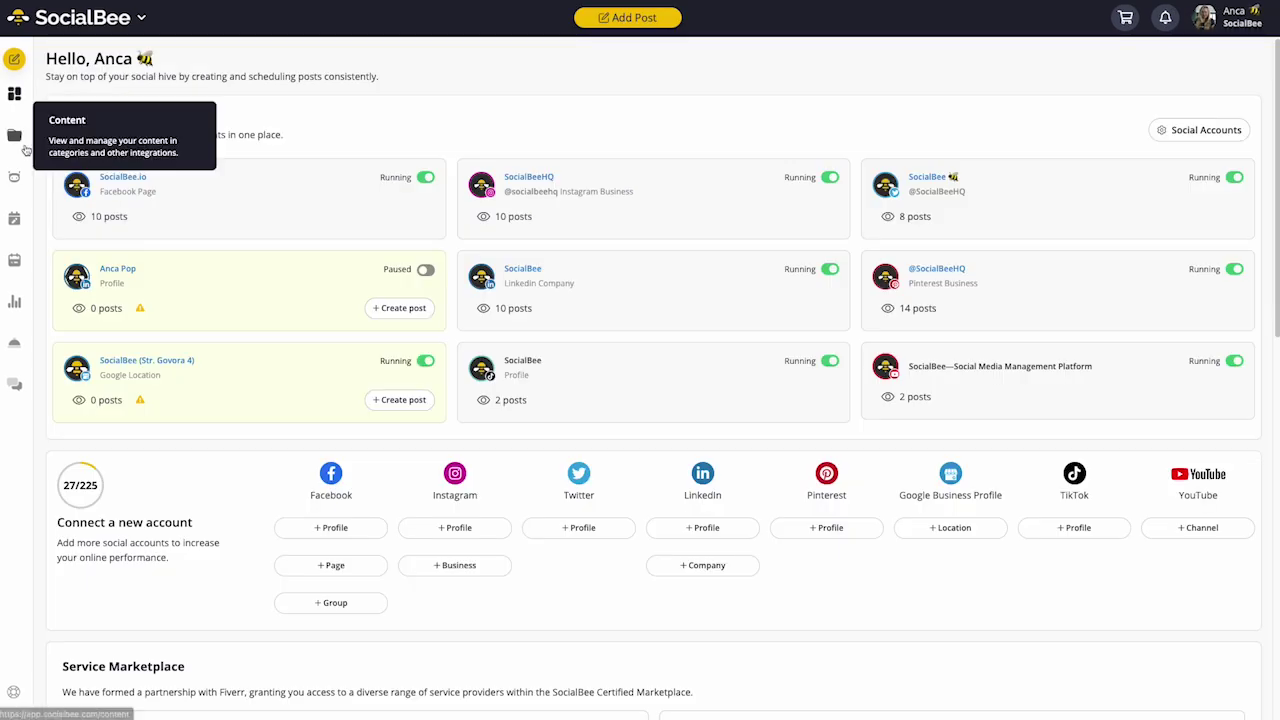
- Open the content categories and view the settings of the Weekly Blog Post category
{"action": "left_click", "coordinate": [15, 136]}
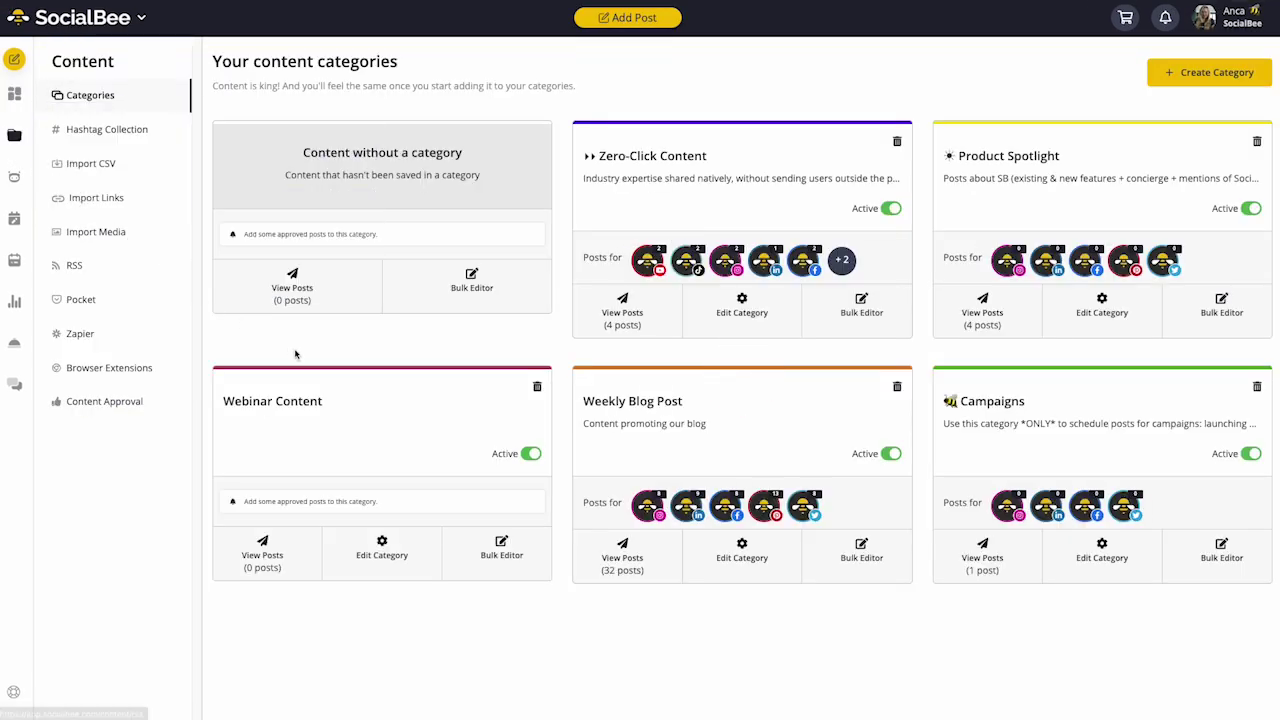
{"action": "left_click", "coordinate": [720, 562]}
{"action": "left_click", "coordinate": [660, 94]}
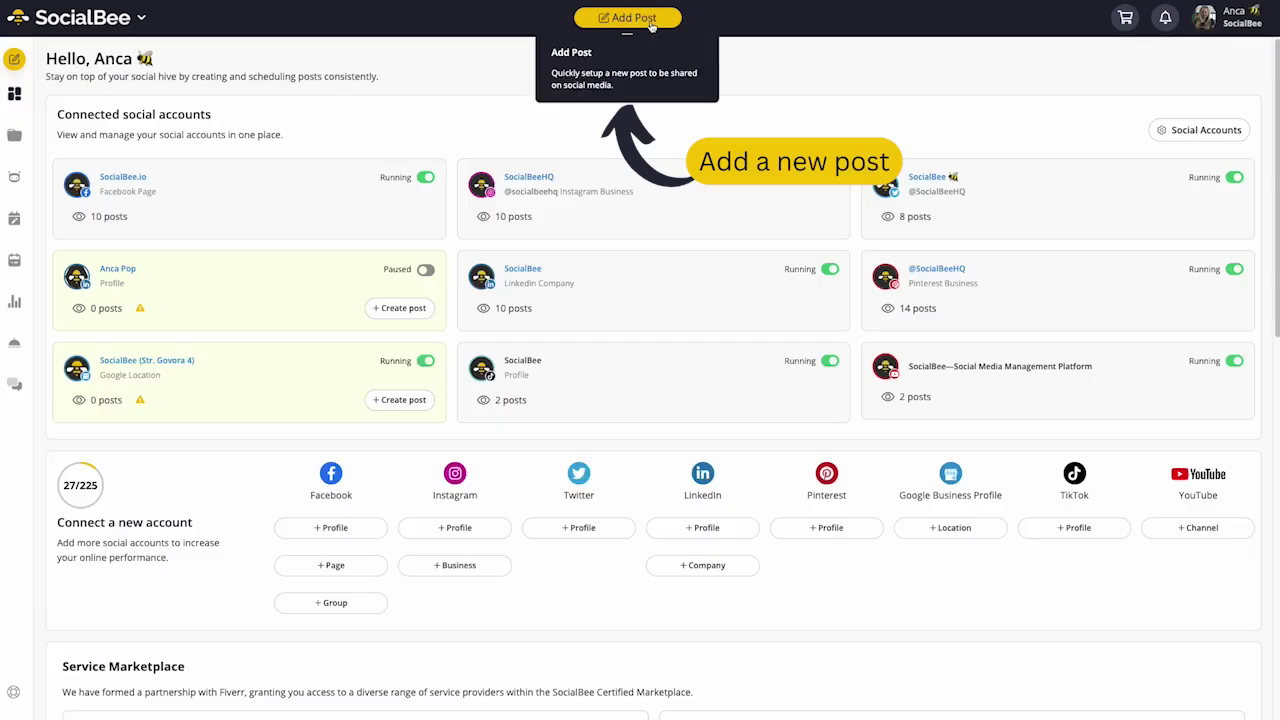
- Start a new post and add the SocialBee Twitter and LinkedIn Company profiles to its targets
{"action": "left_click", "coordinate": [629, 18]}
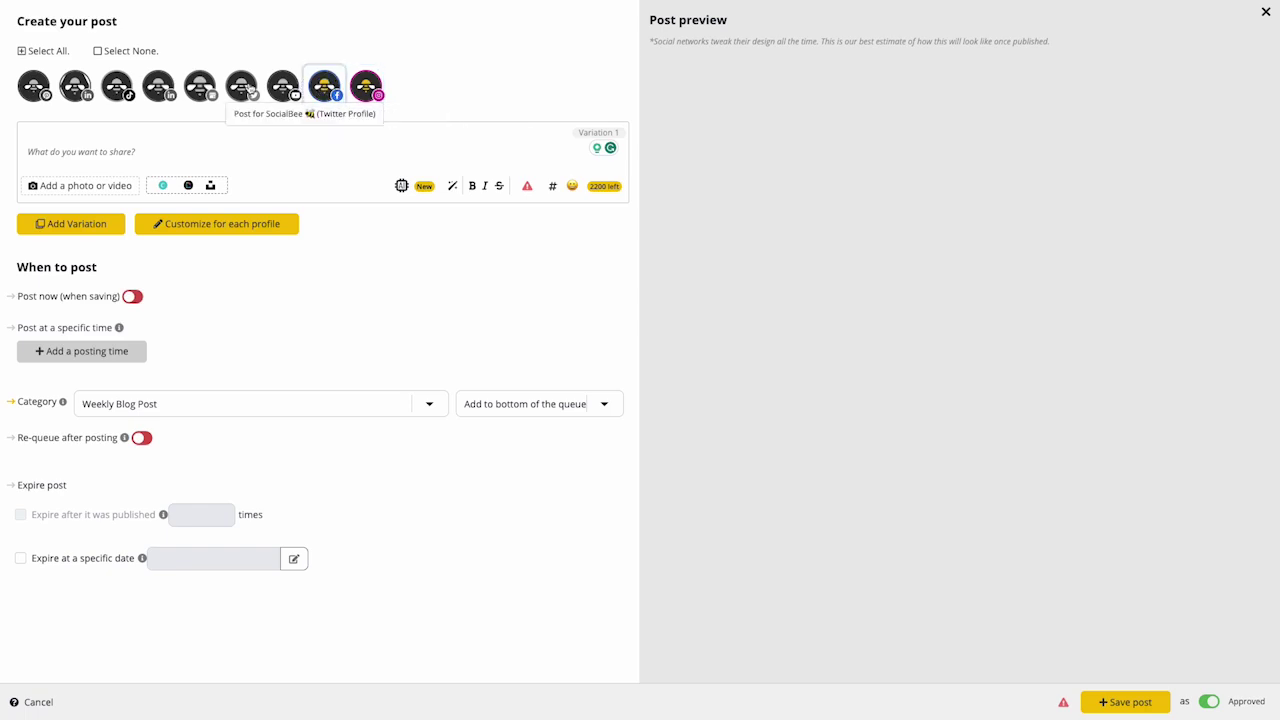
{"action": "left_click", "coordinate": [241, 88]}
{"action": "left_click", "coordinate": [157, 92]}
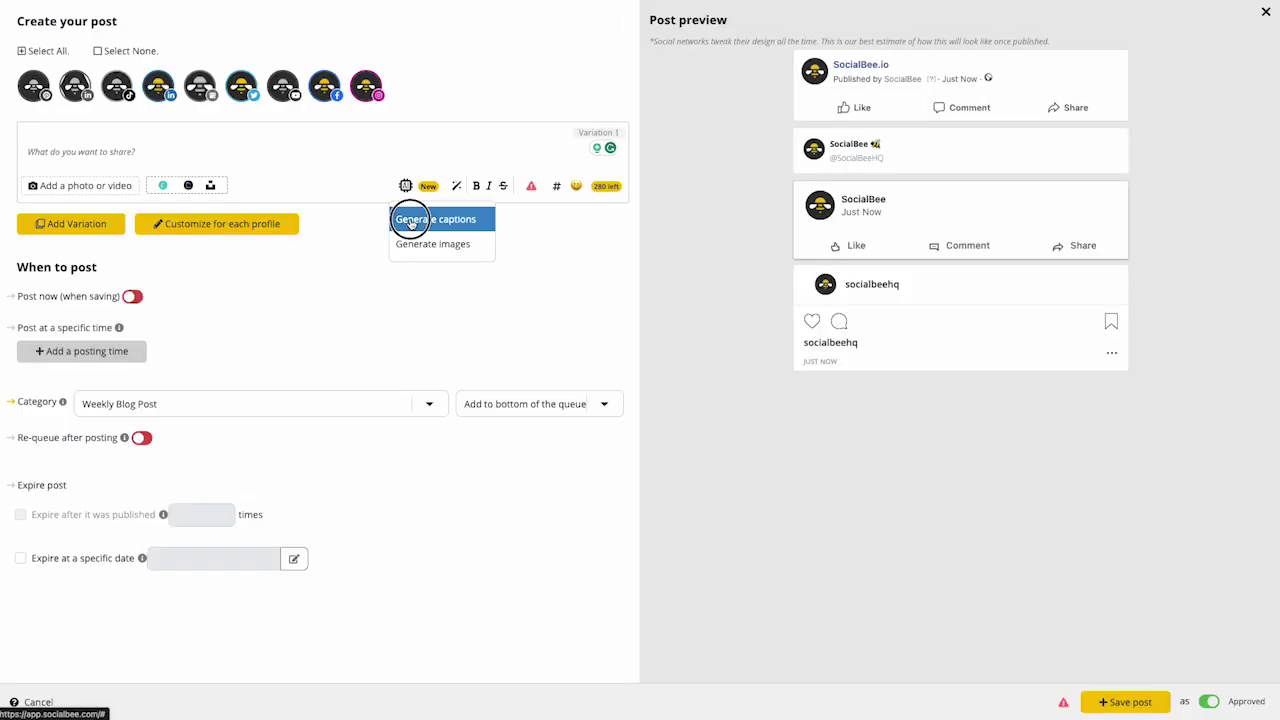
- In the AI caption generator, choose the witty Instagram caption template and set its topic to Social Media Marketing
{"action": "left_click", "coordinate": [420, 218]}
{"action": "left_click", "coordinate": [274, 336]}
{"action": "scroll", "coordinate": [316, 533], "scroll_direction": "down", "scroll_amount": 5}
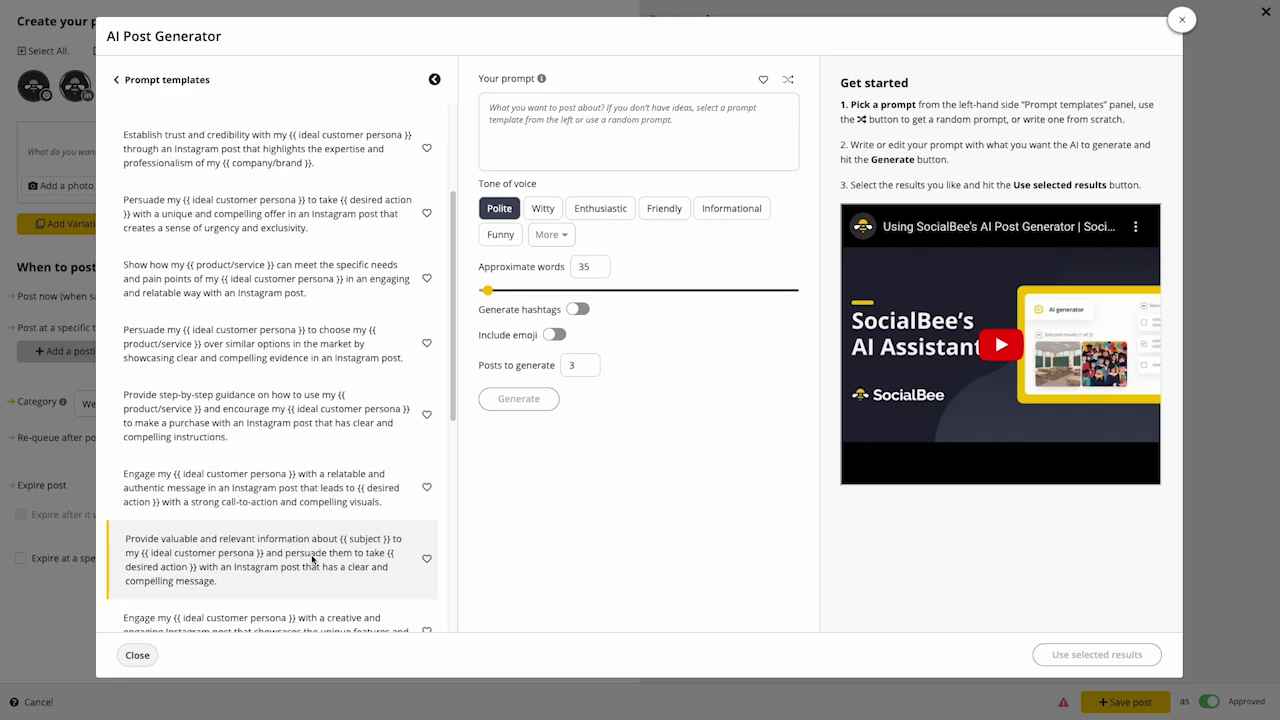
{"action": "left_click", "coordinate": [316, 614]}
{"action": "left_click_drag", "start_coordinate": [644, 108], "coordinate": [683, 108]}
{"action": "key", "text": "BackSpace"}
{"action": "type", "text": "Social Media Marketing"}
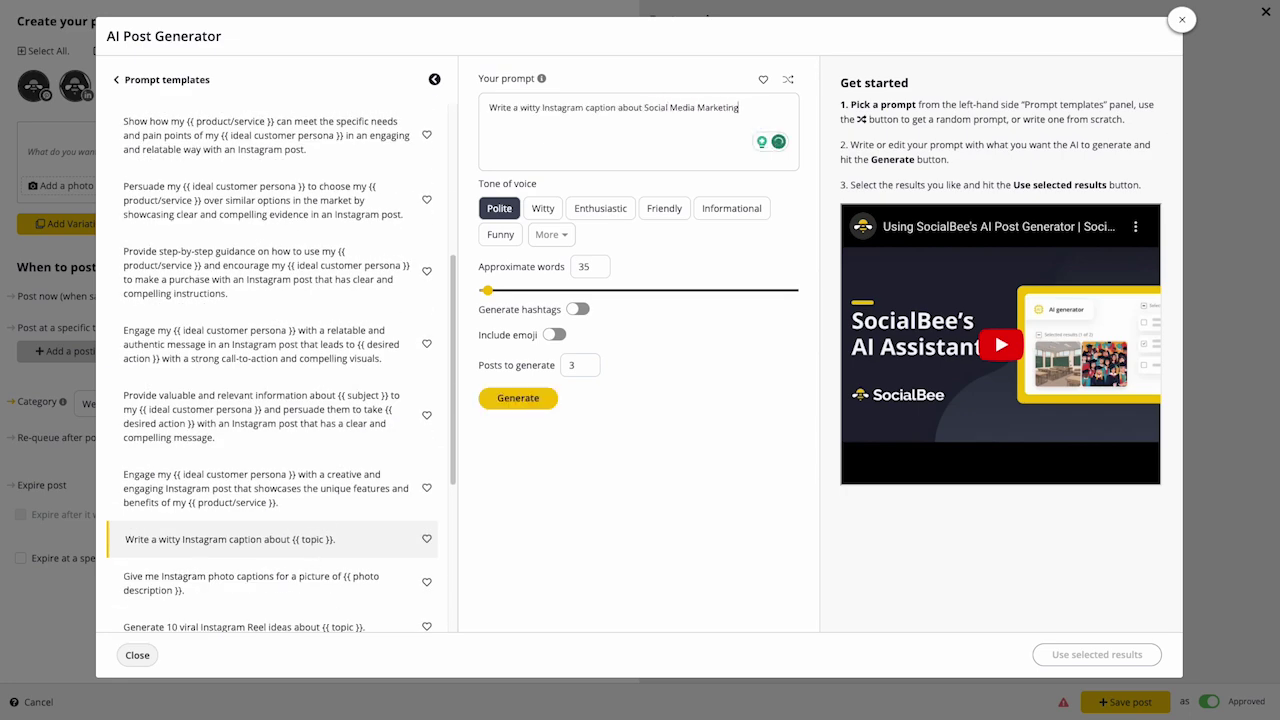
- Generate three captions in a Friendly tone with hashtags enabled
{"action": "left_click", "coordinate": [664, 208]}
{"action": "left_click", "coordinate": [578, 309]}
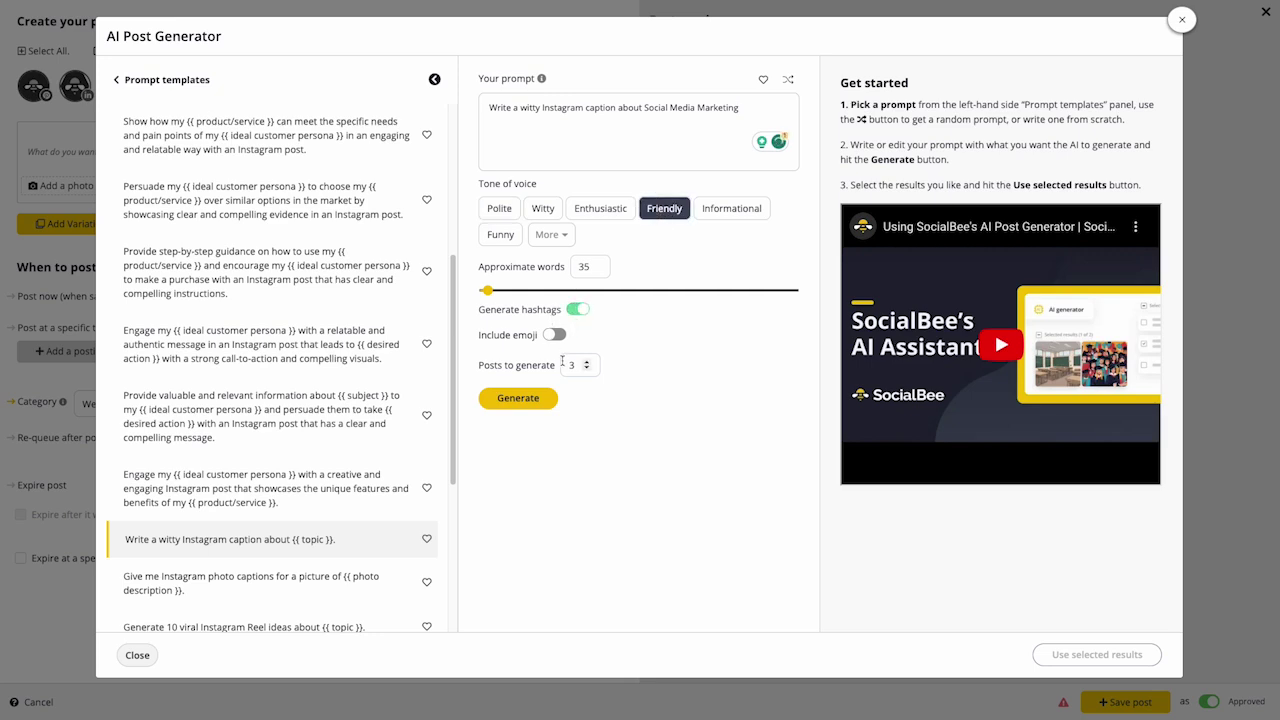
{"action": "left_click", "coordinate": [553, 397]}
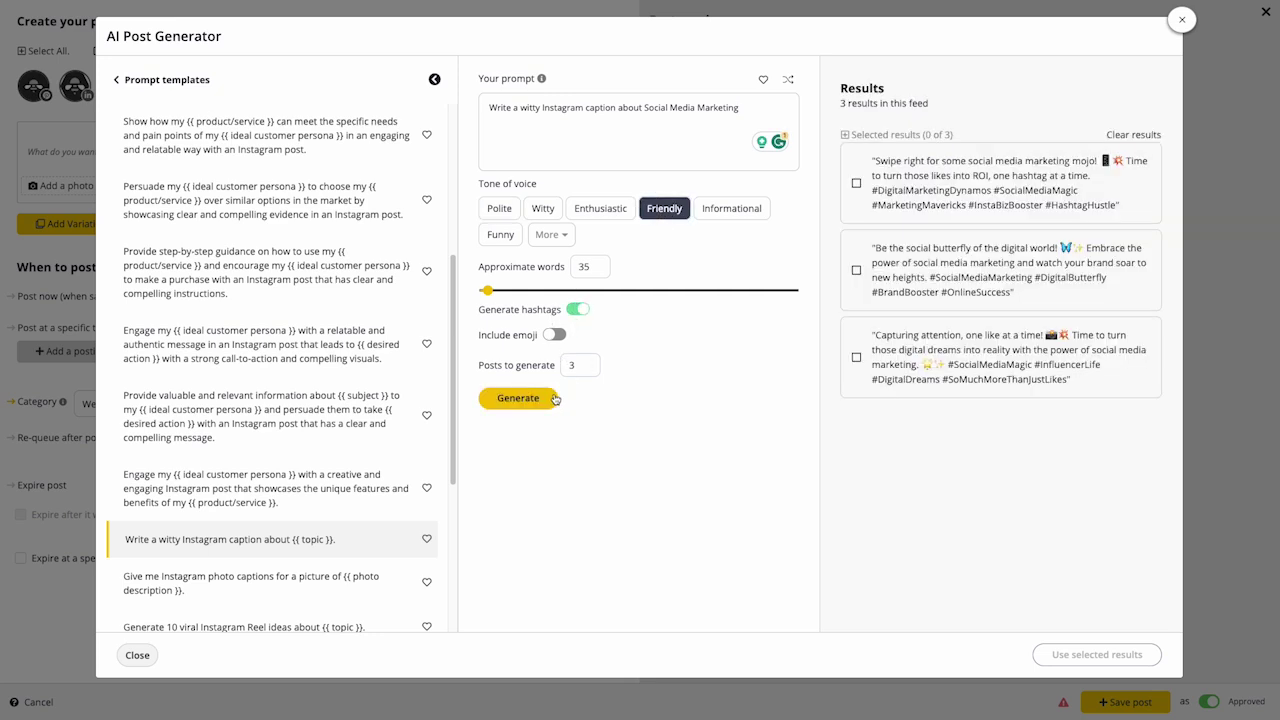
- Use the first two generated captions as post variations and attach a media file to the first variation
{"action": "left_click", "coordinate": [997, 177]}
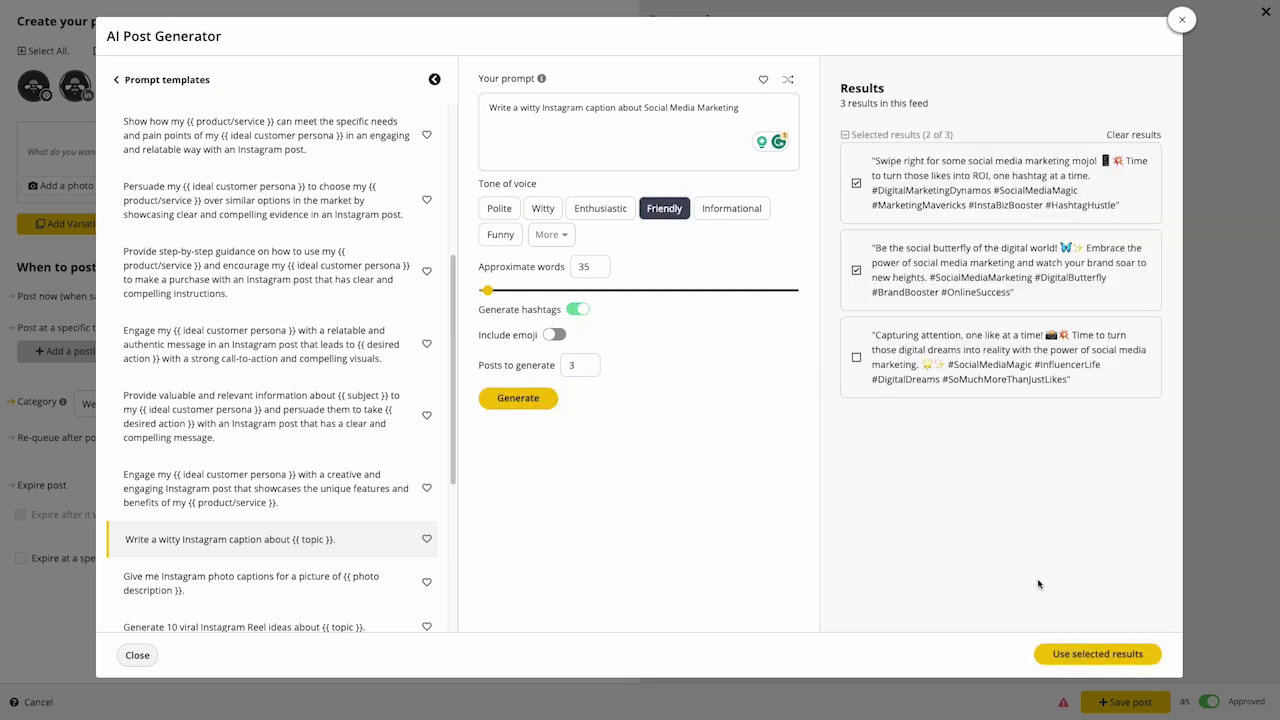
{"action": "left_click", "coordinate": [1063, 651]}
{"action": "left_click", "coordinate": [926, 688]}
{"action": "left_click_drag", "start_coordinate": [837, 480], "coordinate": [95, 205]}
- Generate AI images of "person working on a computer" and add the first result to the post
{"action": "left_click", "coordinate": [420, 320]}
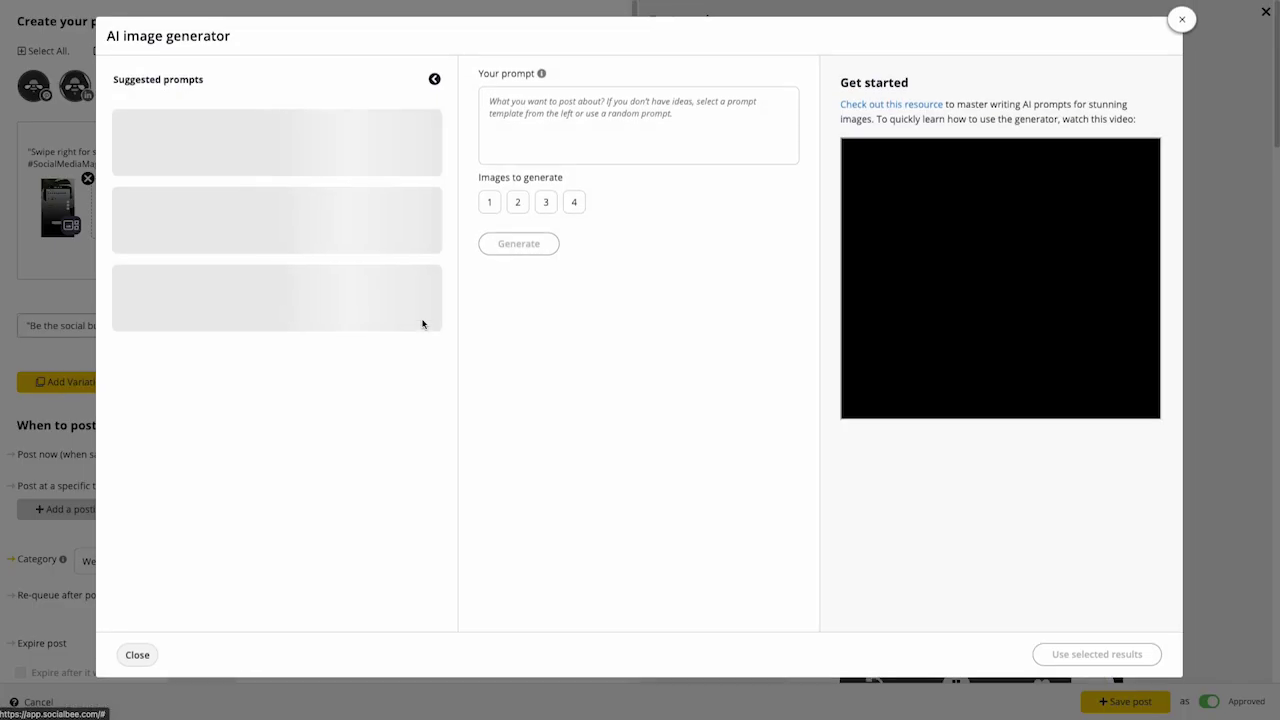
{"action": "type", "text": "person working on a computer"}
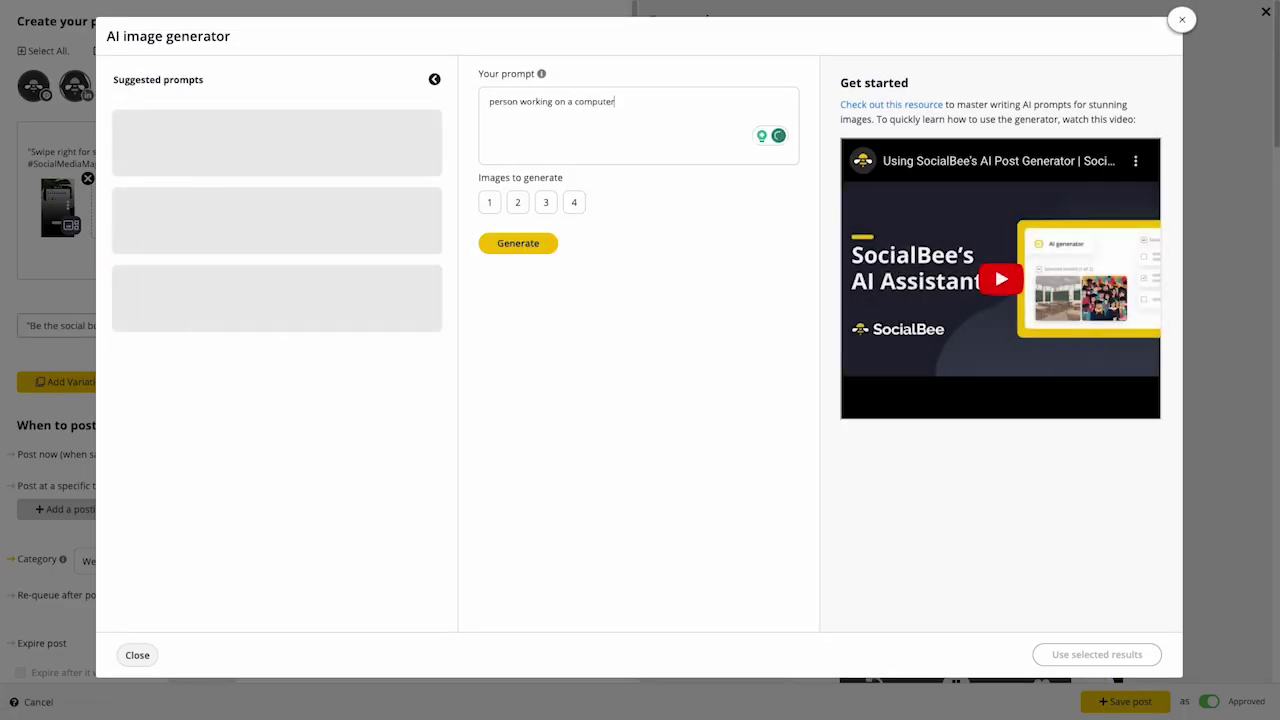
{"action": "left_click", "coordinate": [524, 245]}
{"action": "left_click", "coordinate": [979, 372]}
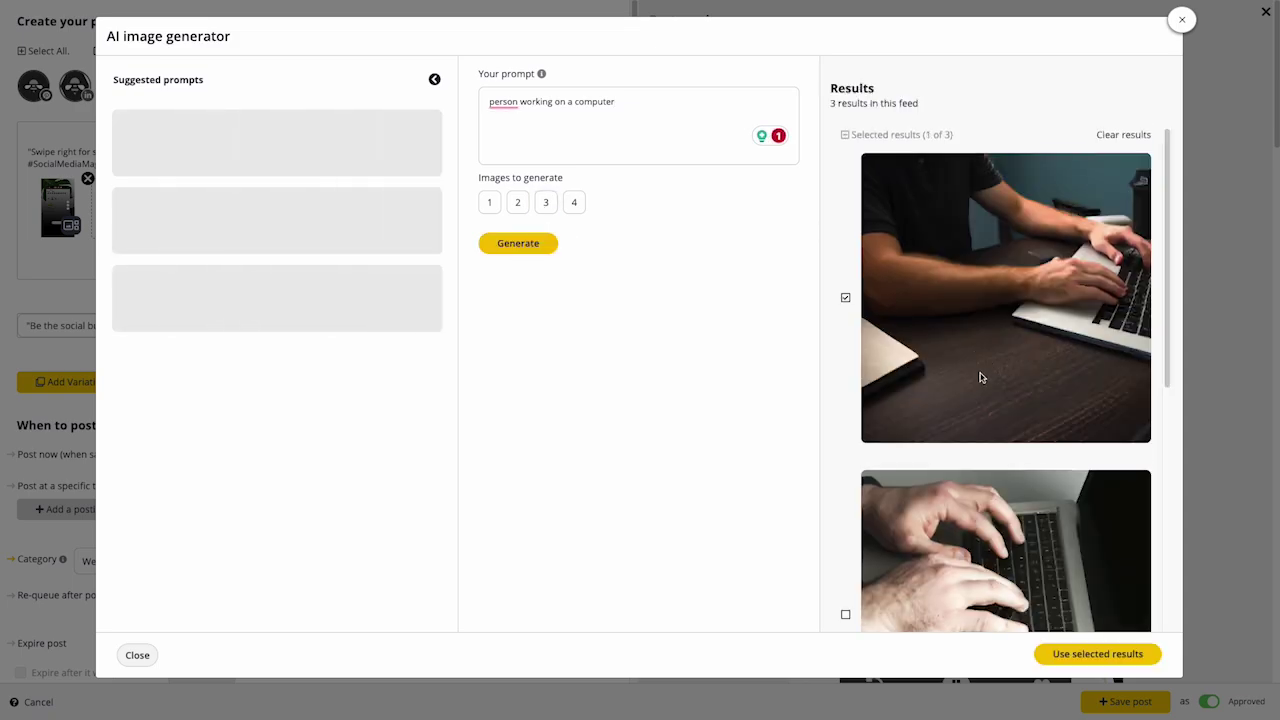
{"action": "left_click", "coordinate": [1094, 658]}
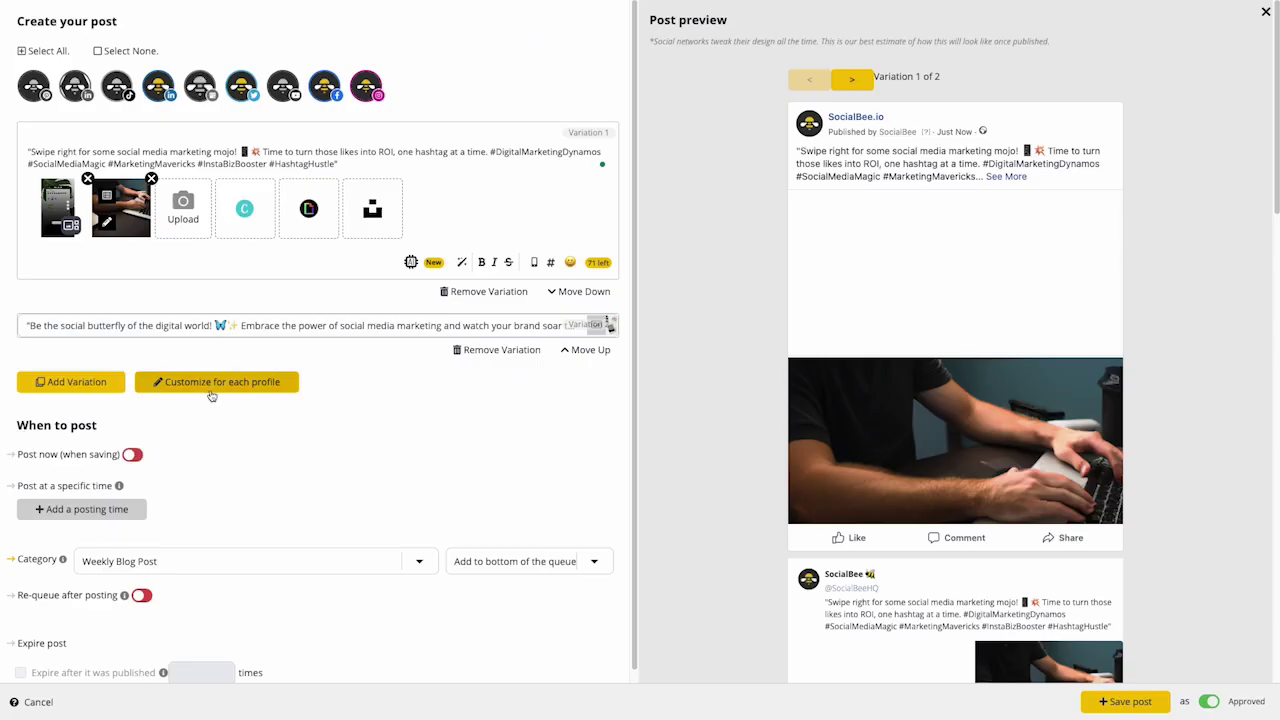
- Customize the post for each profile, giving the first Instagram variation the location London, United Kingdom and a first comment with hashtags
{"action": "left_click", "coordinate": [210, 392]}
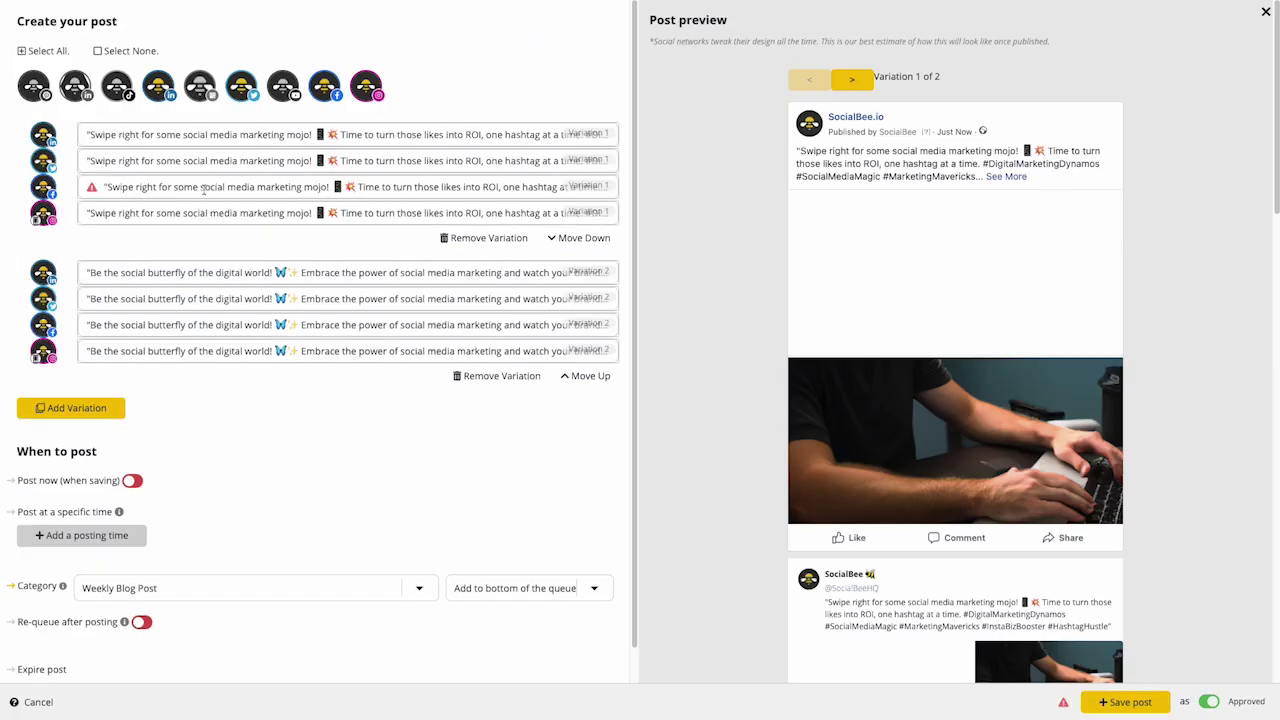
{"action": "left_click", "coordinate": [203, 190]}
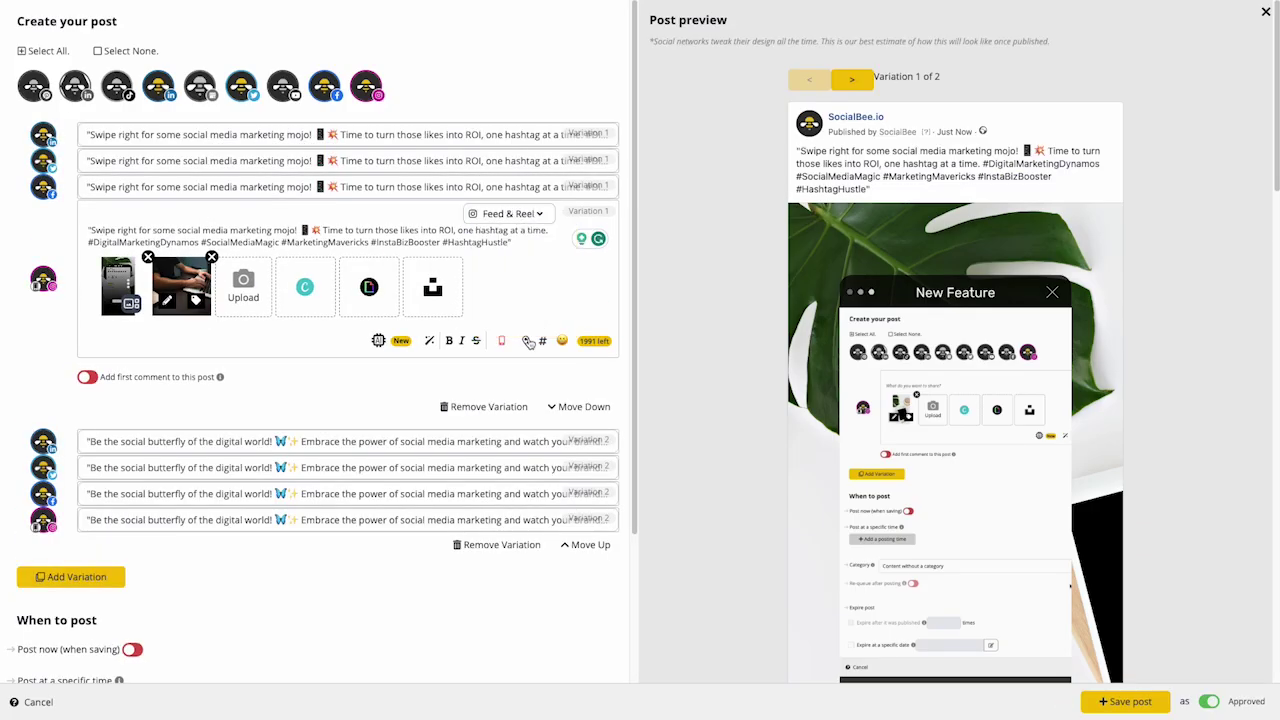
{"action": "left_click", "coordinate": [528, 341]}
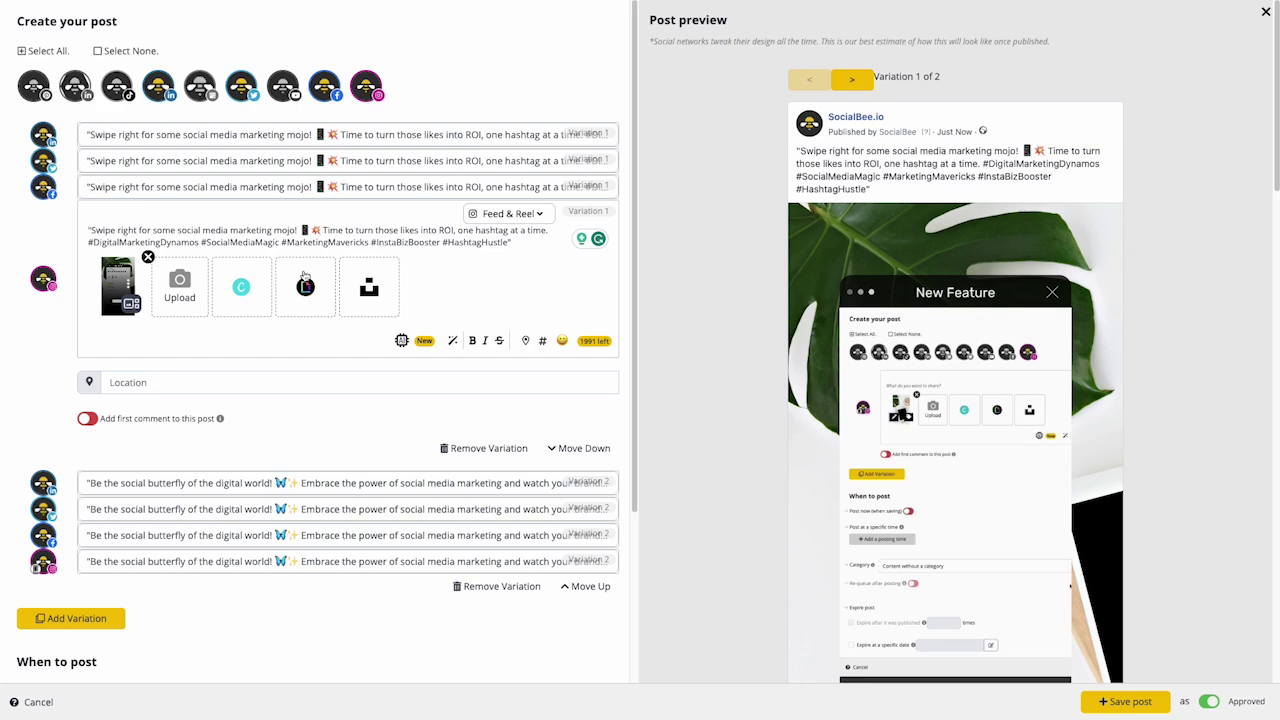
{"action": "left_click", "coordinate": [160, 406]}
{"action": "left_click", "coordinate": [87, 418]}
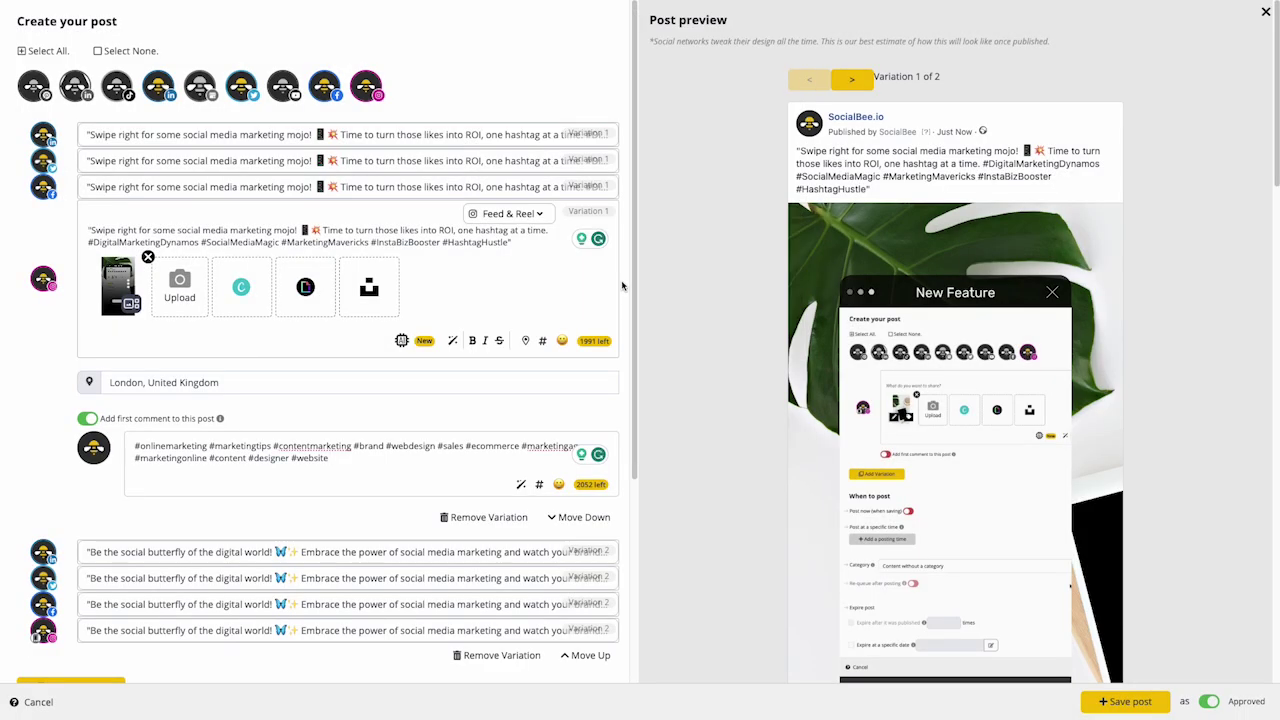
- In the first LinkedIn variation, upload a custom cover image for the Socialbee.com link preview, and open the Twitter variation
{"action": "left_click", "coordinate": [300, 134]}
{"action": "left_click", "coordinate": [119, 250]}
{"action": "left_click", "coordinate": [1049, 598]}
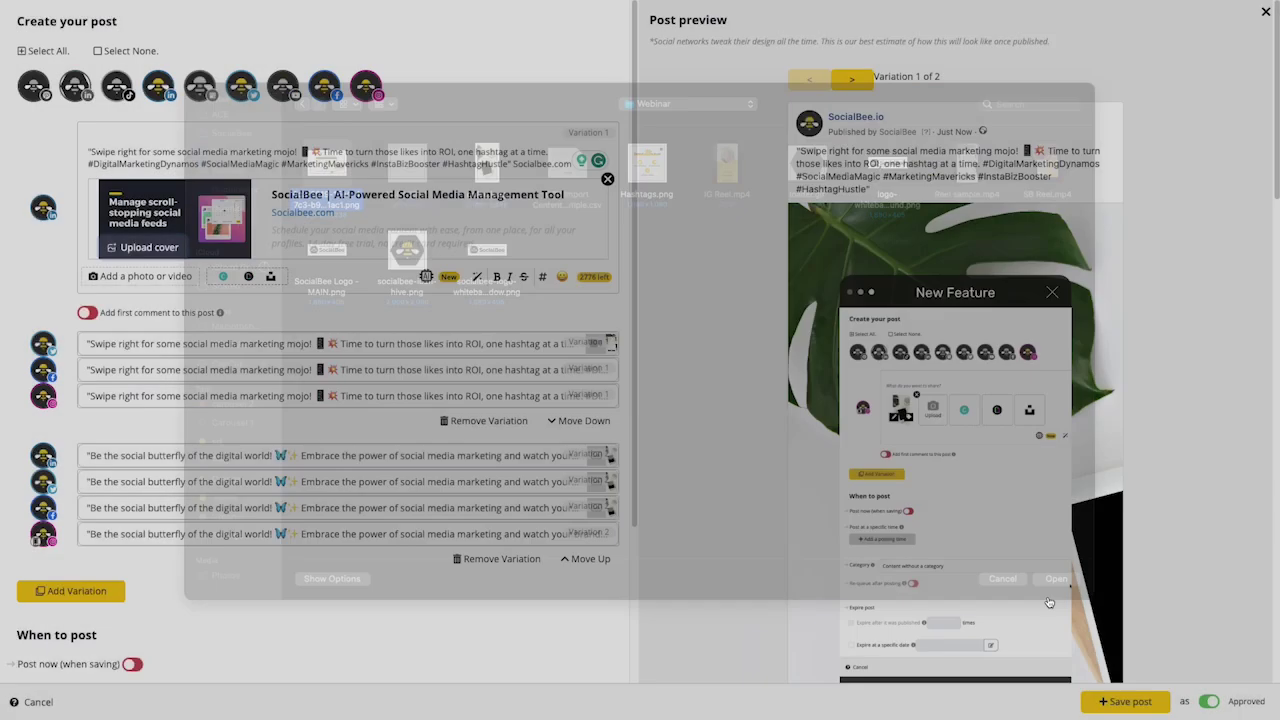
{"action": "left_click", "coordinate": [300, 343]}
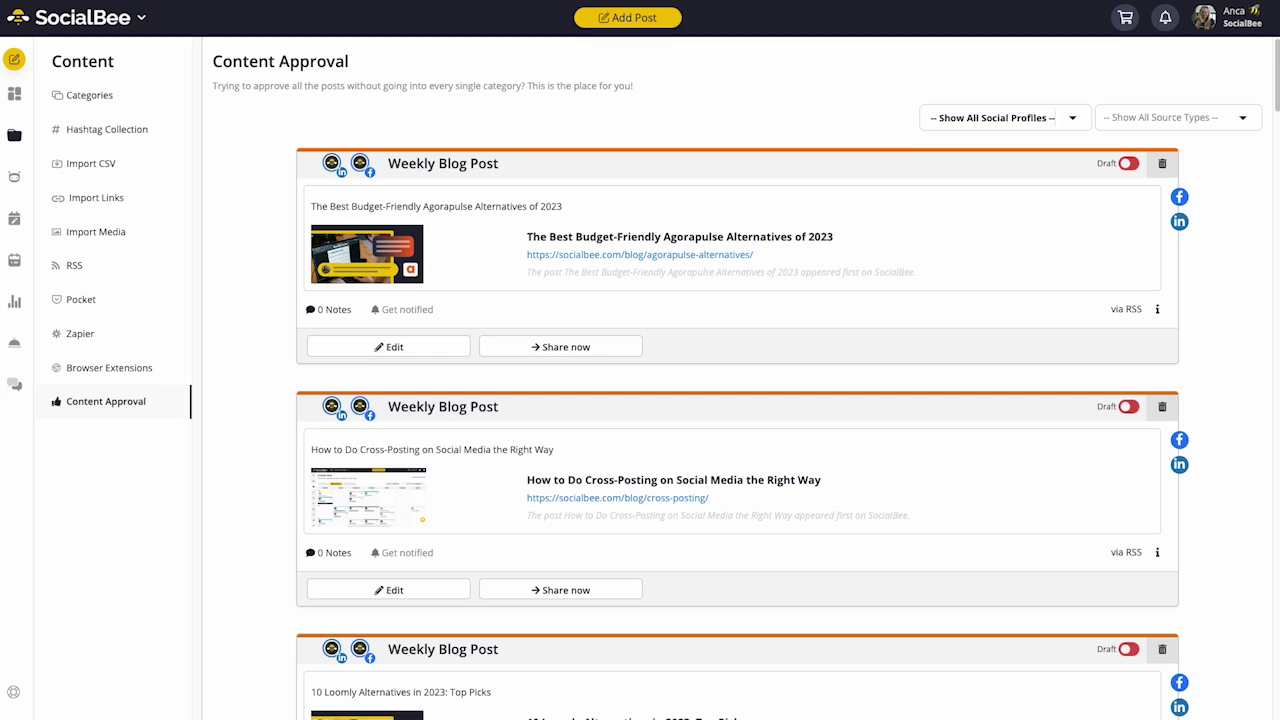
- Write a teammate note on the first Weekly Blog Post draft requesting a caption in the house style, and switch the draft to approved
{"action": "left_click", "coordinate": [340, 311]}
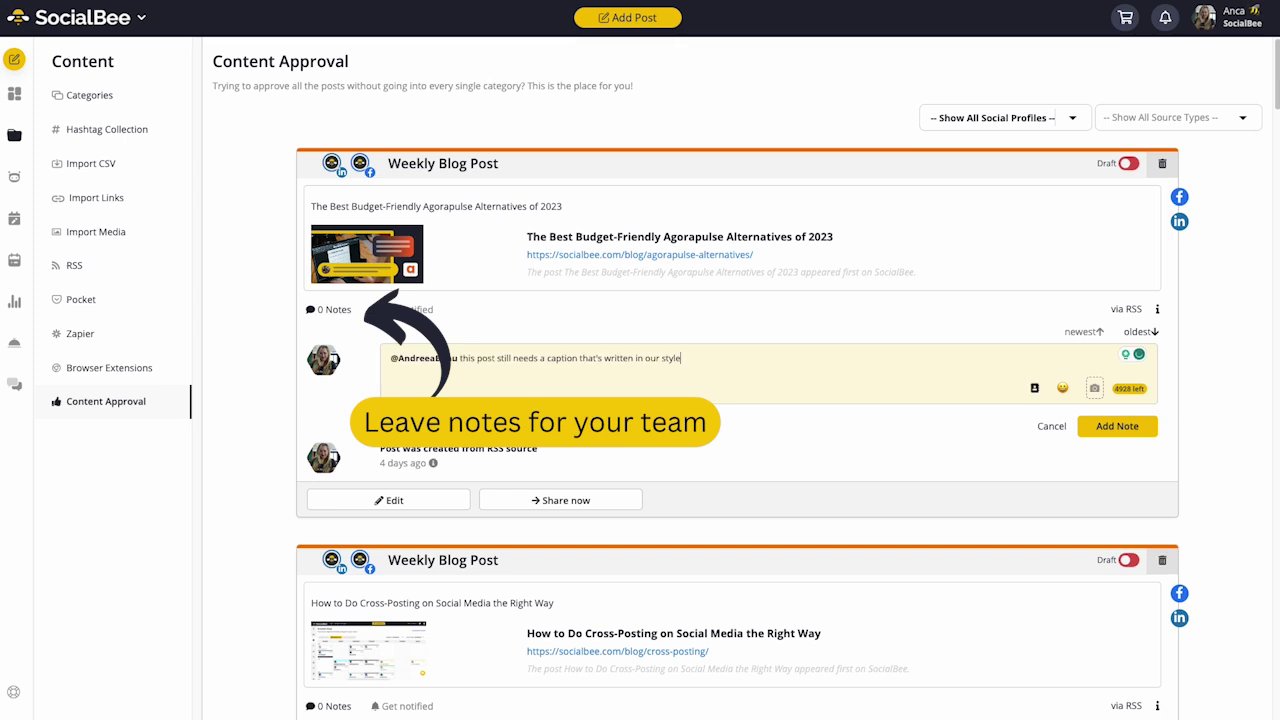
{"action": "type", "text": "Thanks"}
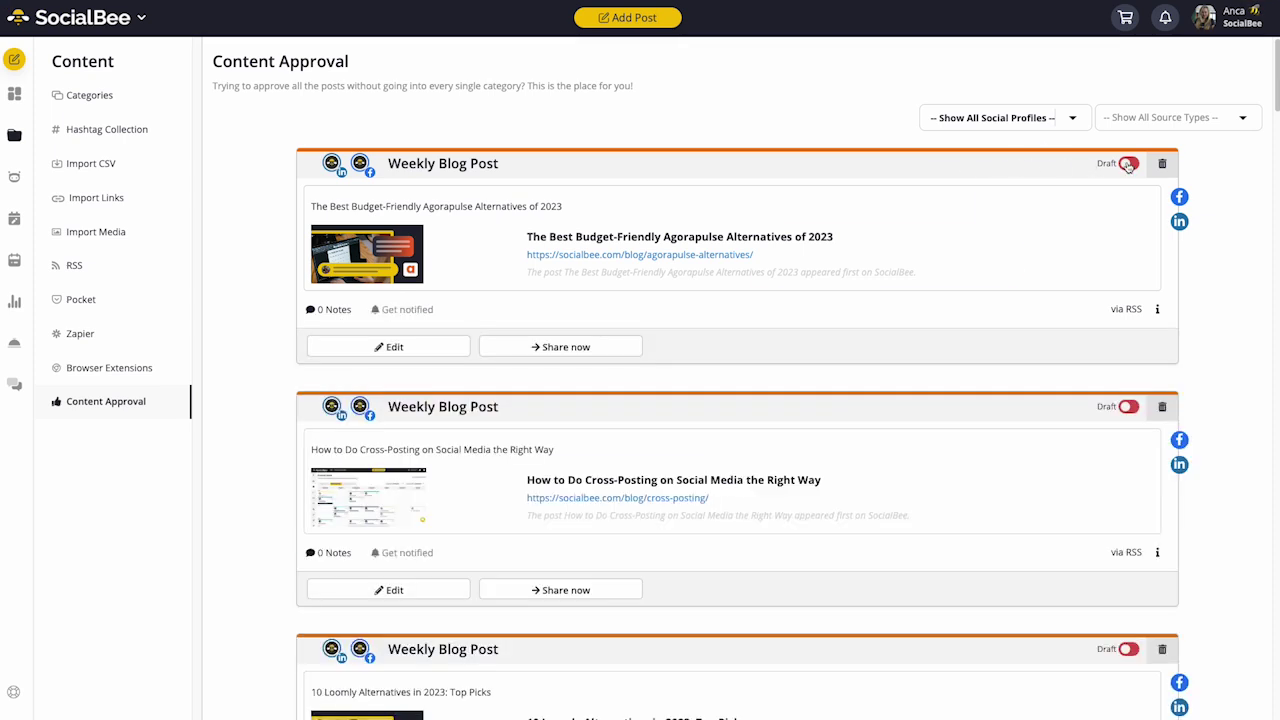
{"action": "left_click", "coordinate": [1128, 164]}
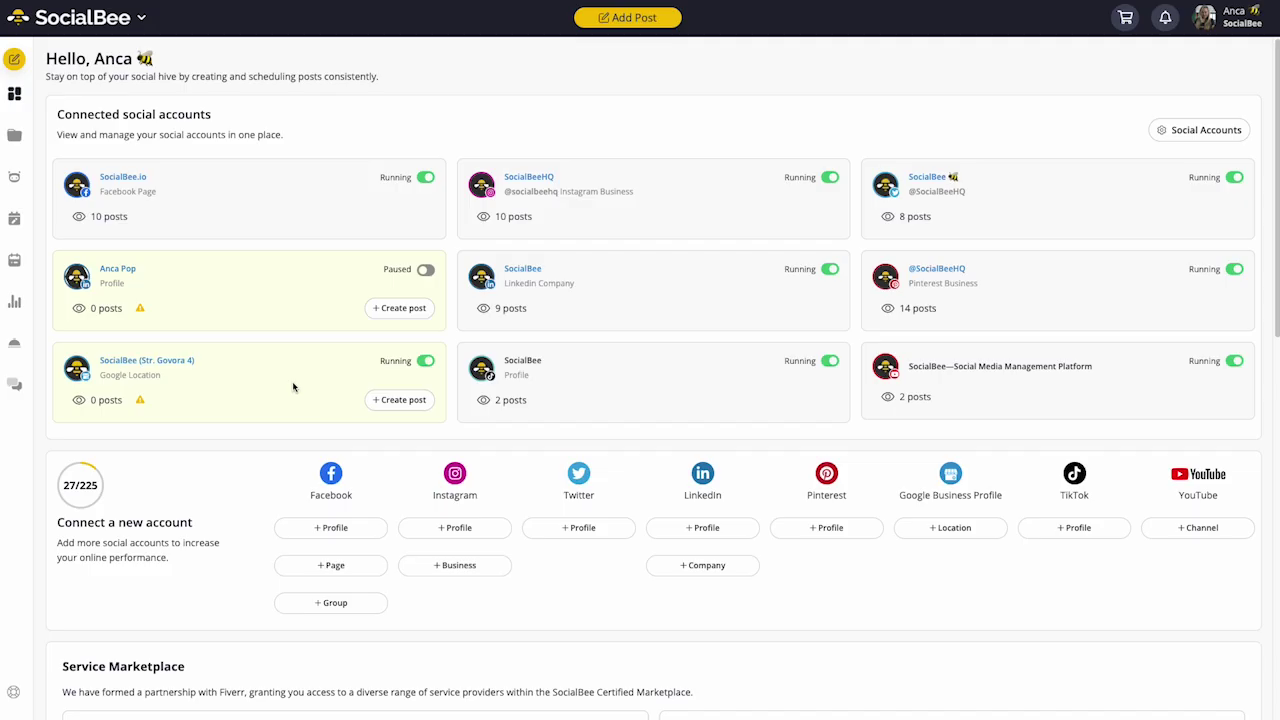
- Add a Wednesday 10:30 AM posting time to the schedule for the LinkedIn profile in the Product Spotlight category
{"action": "left_click", "coordinate": [14, 218]}
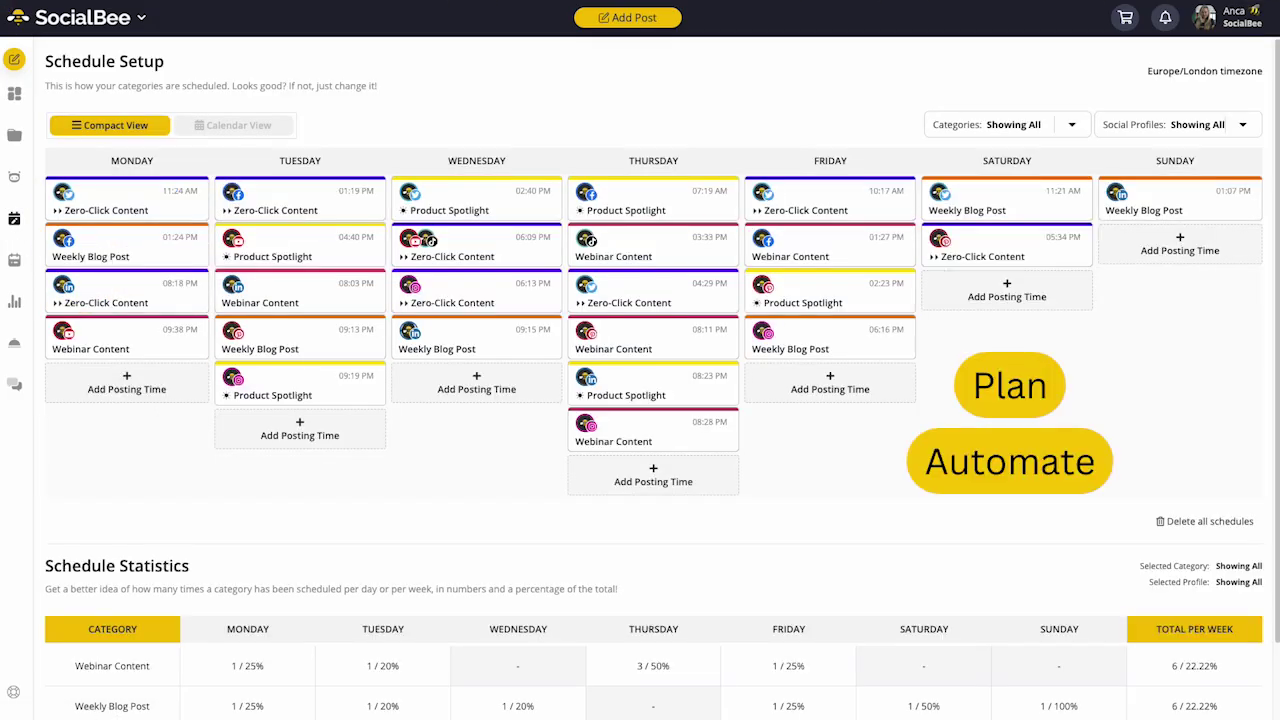
{"action": "left_click", "coordinate": [449, 391]}
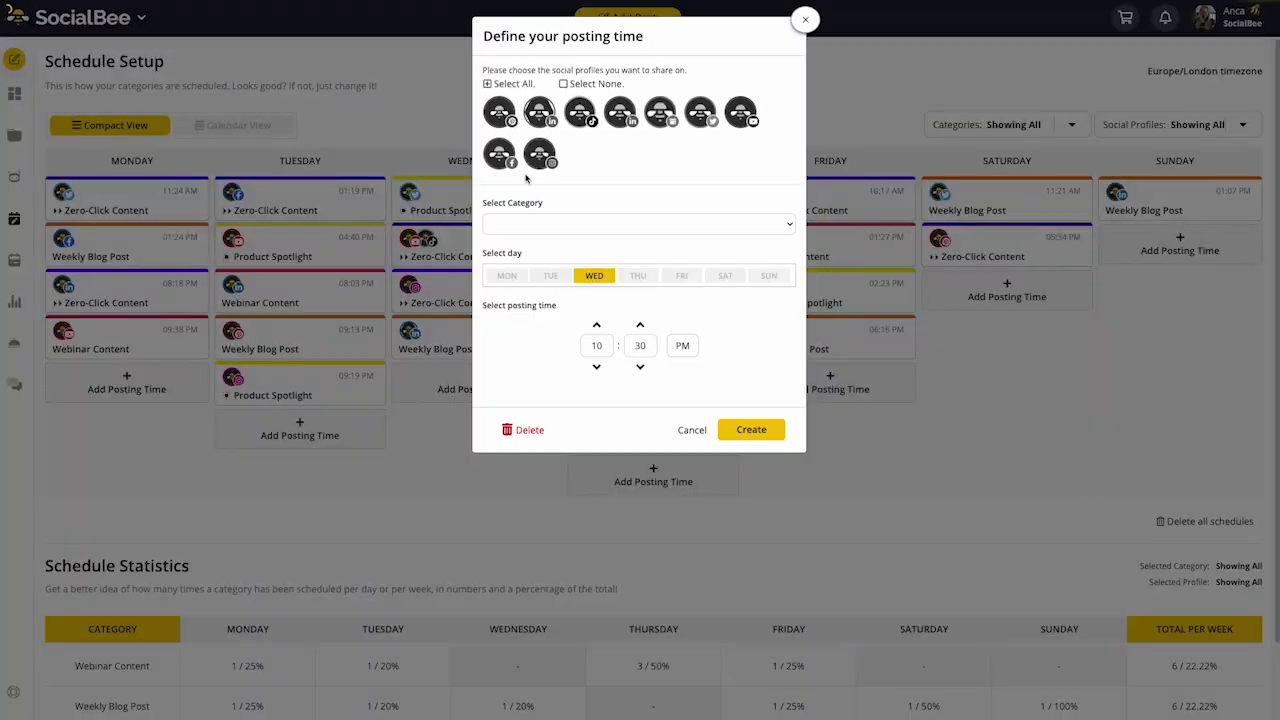
{"action": "left_click", "coordinate": [545, 226]}
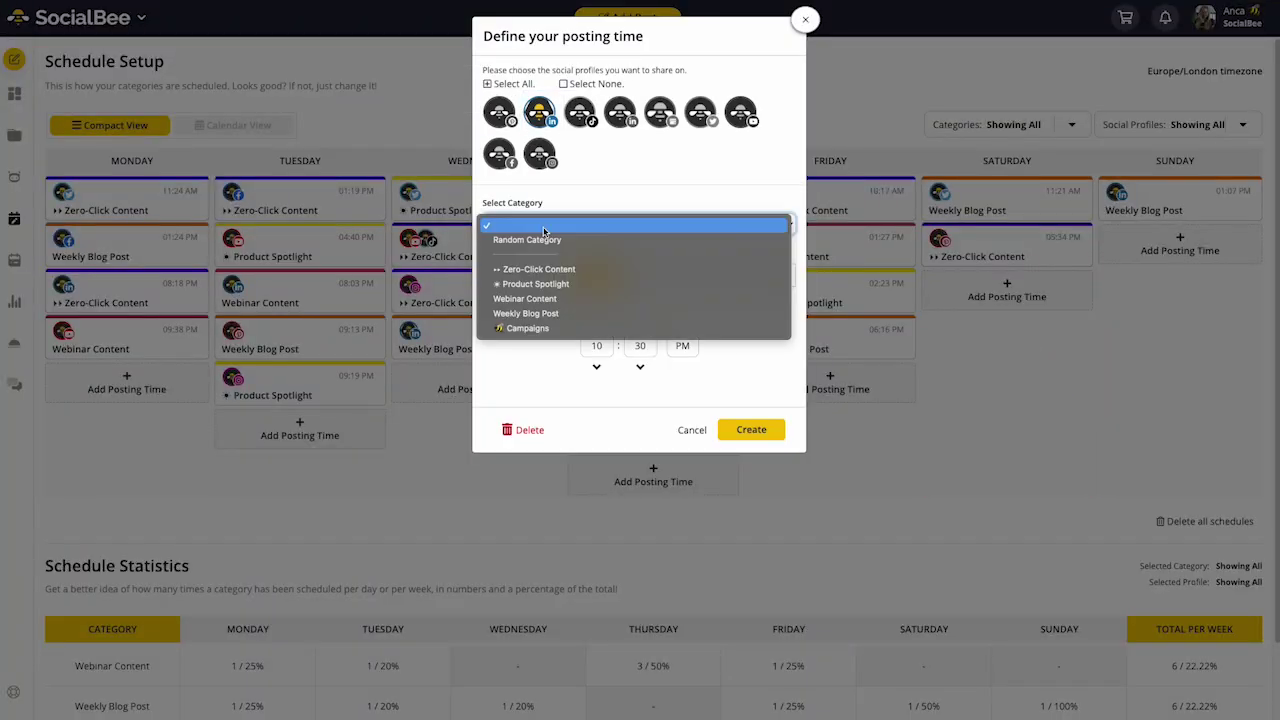
{"action": "left_click", "coordinate": [540, 286]}
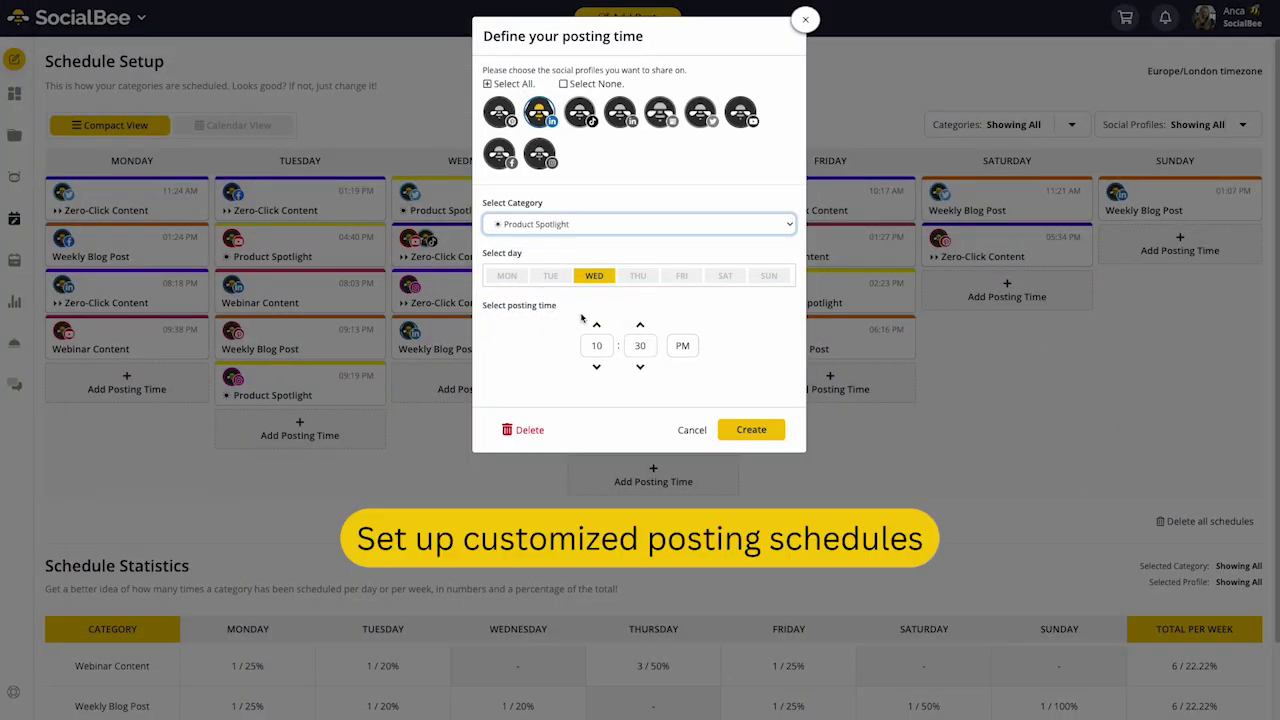
{"action": "left_click", "coordinate": [682, 345]}
{"action": "left_click", "coordinate": [749, 430]}
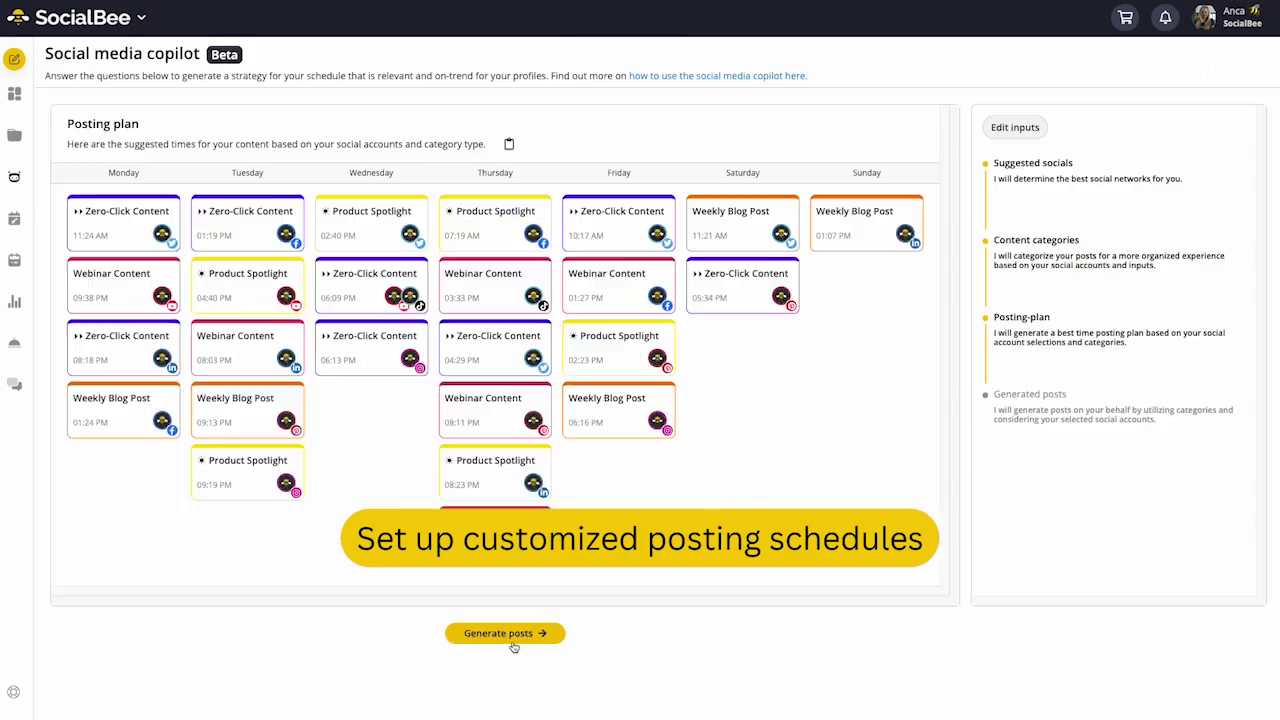
- Generate posts from the copilot's posting plan and a best-practices schedule for the personal LinkedIn profile
{"action": "left_click", "coordinate": [513, 644]}
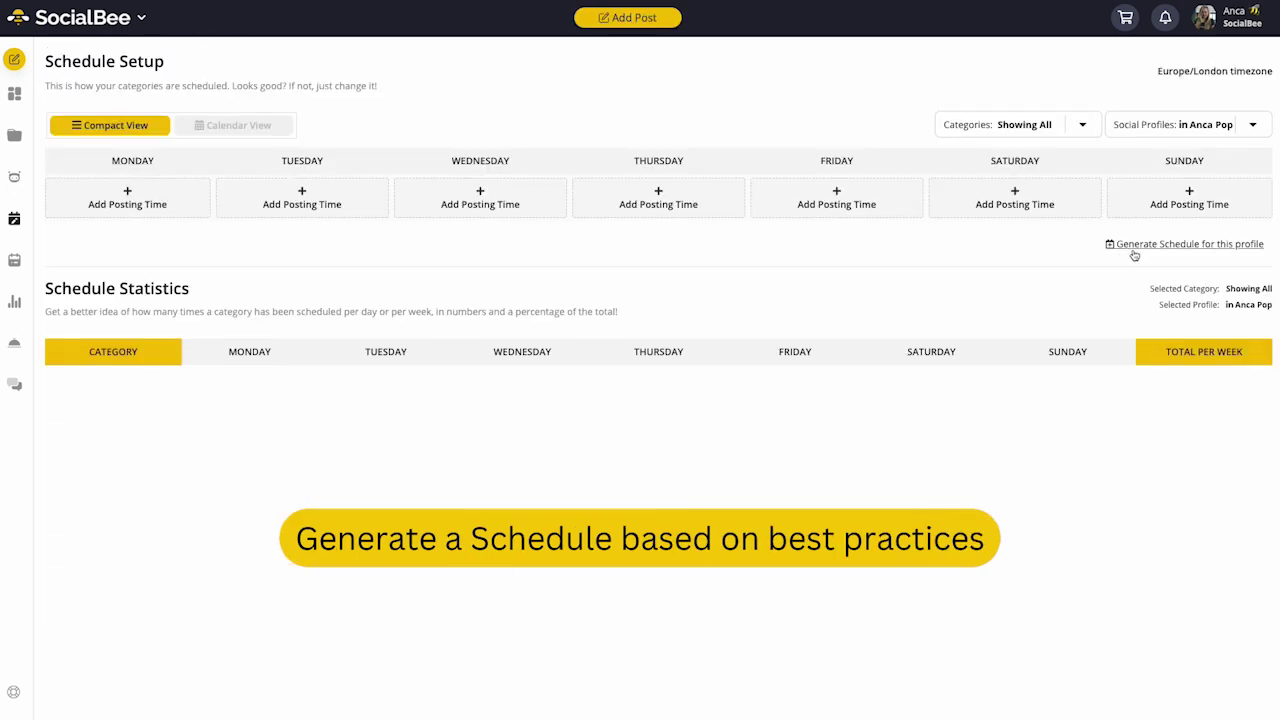
{"action": "left_click", "coordinate": [1134, 248]}
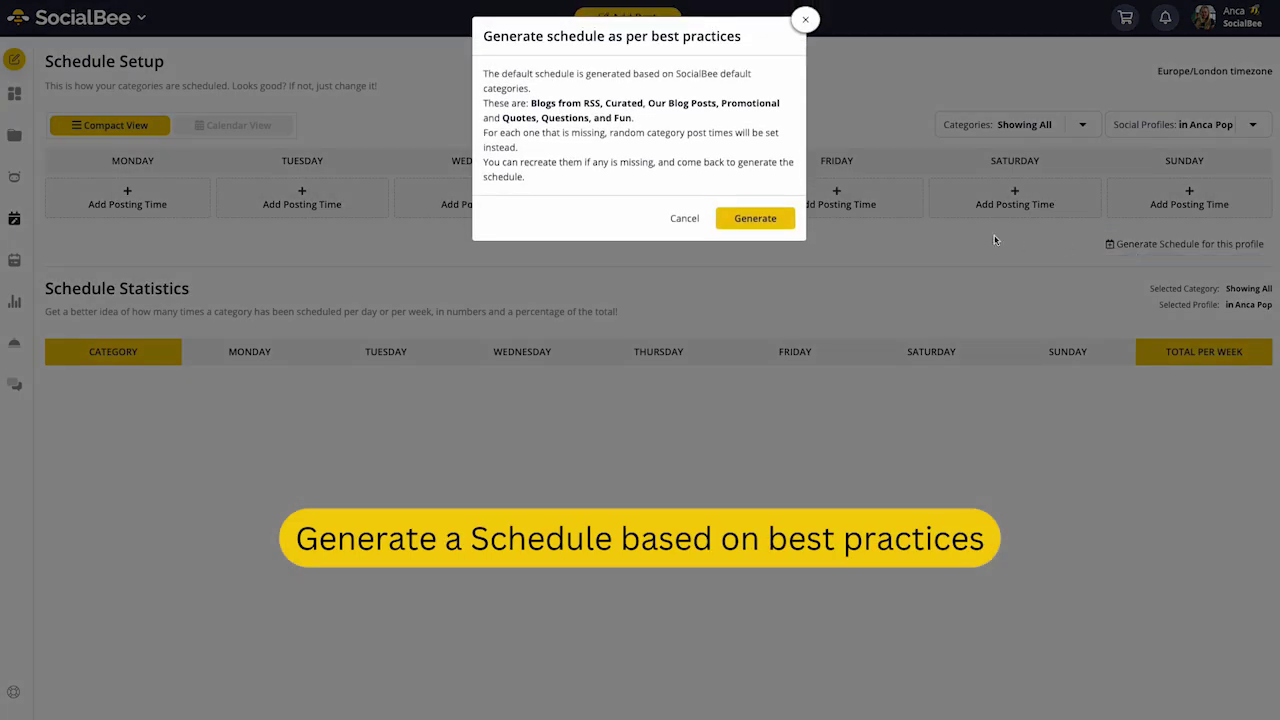
{"action": "left_click", "coordinate": [755, 218]}
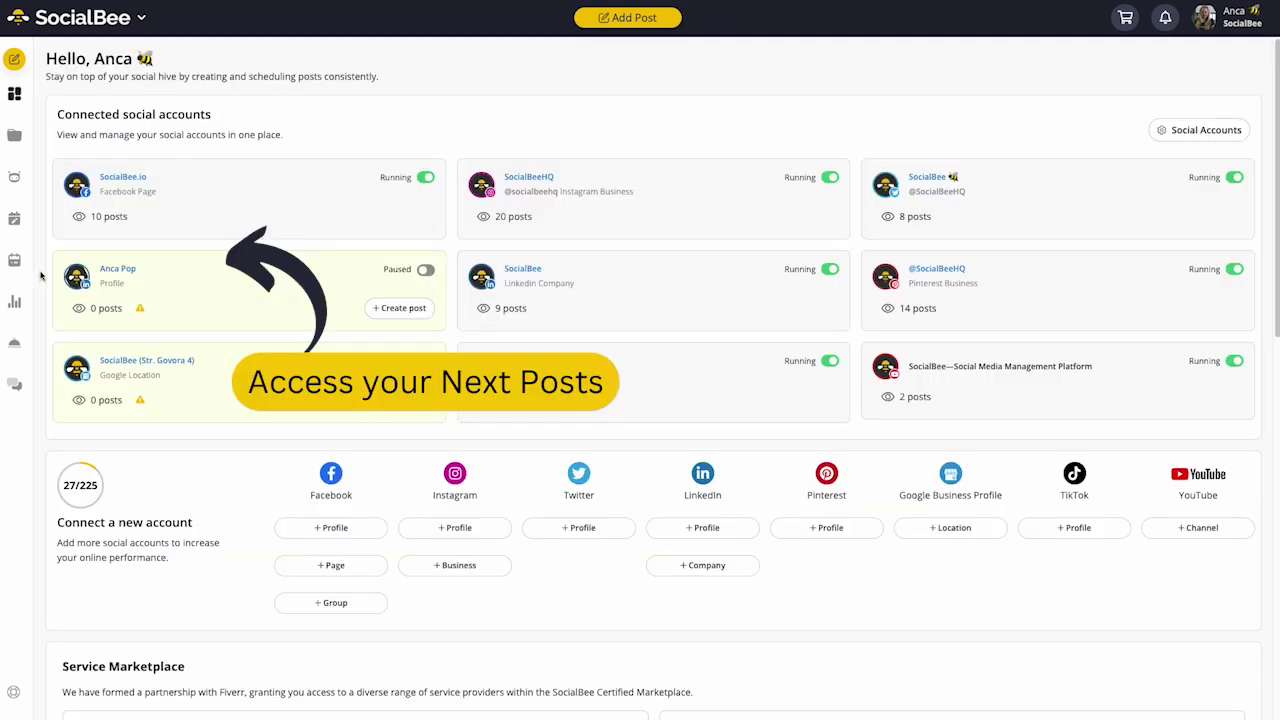
- Open the upcoming posts and look through the scheduled list for the SocialBeeHQ Instagram profile
{"action": "left_click", "coordinate": [15, 261]}
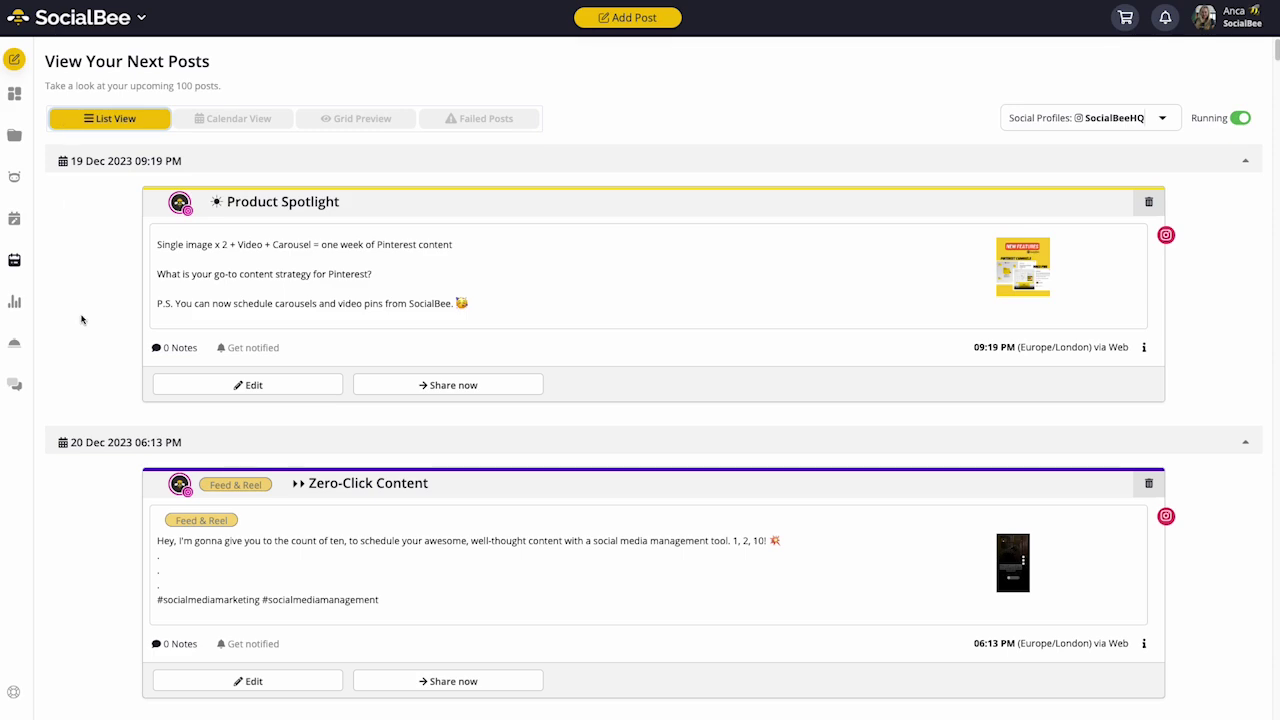
{"action": "scroll", "coordinate": [82, 319], "scroll_direction": "down", "scroll_amount": 7}
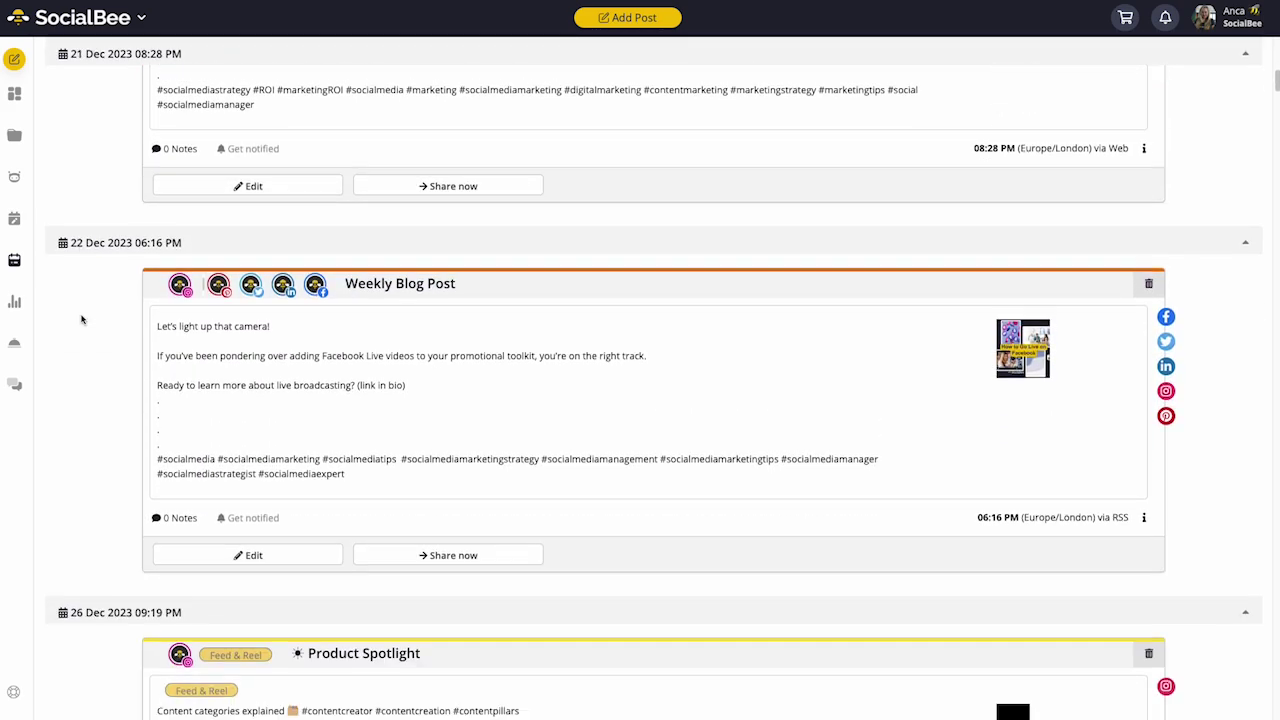
- View the upcoming SocialBeeHQ Instagram posts as a calendar and as a grid preview, and look through the grid
{"action": "scroll", "coordinate": [82, 319], "scroll_direction": "up", "scroll_amount": 8}
{"action": "left_click", "coordinate": [213, 124]}
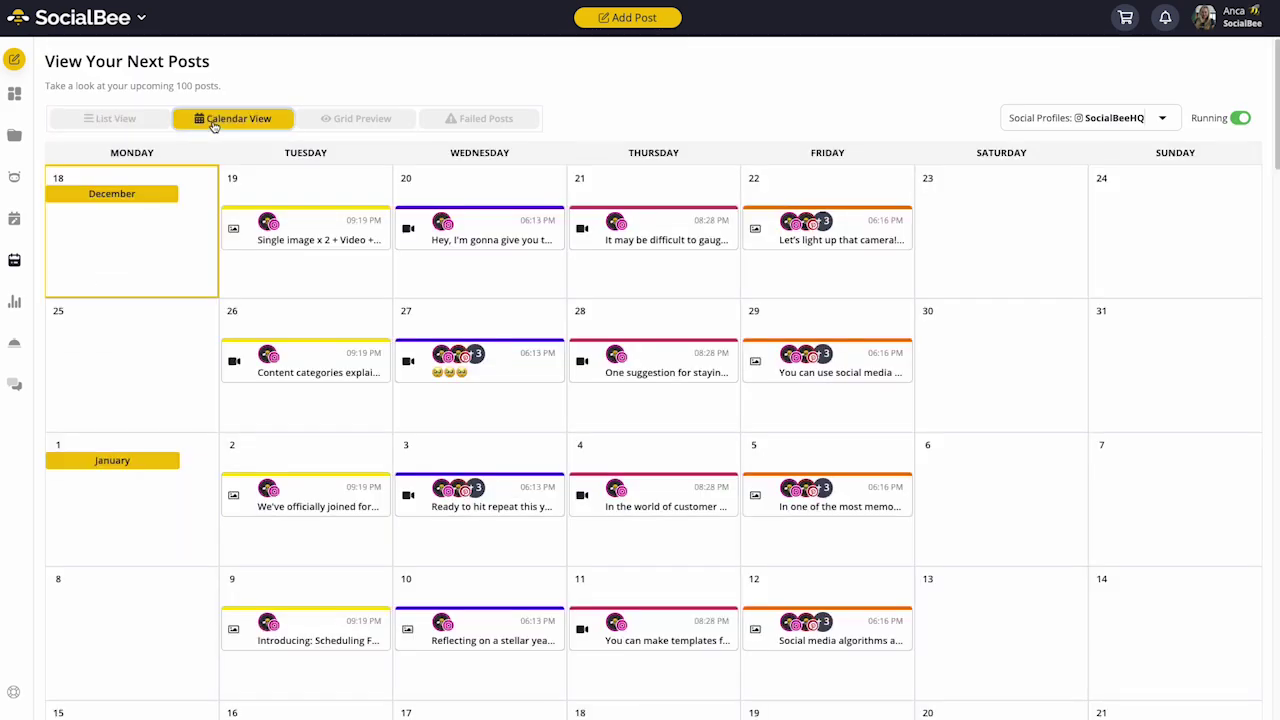
{"action": "left_click", "coordinate": [310, 123]}
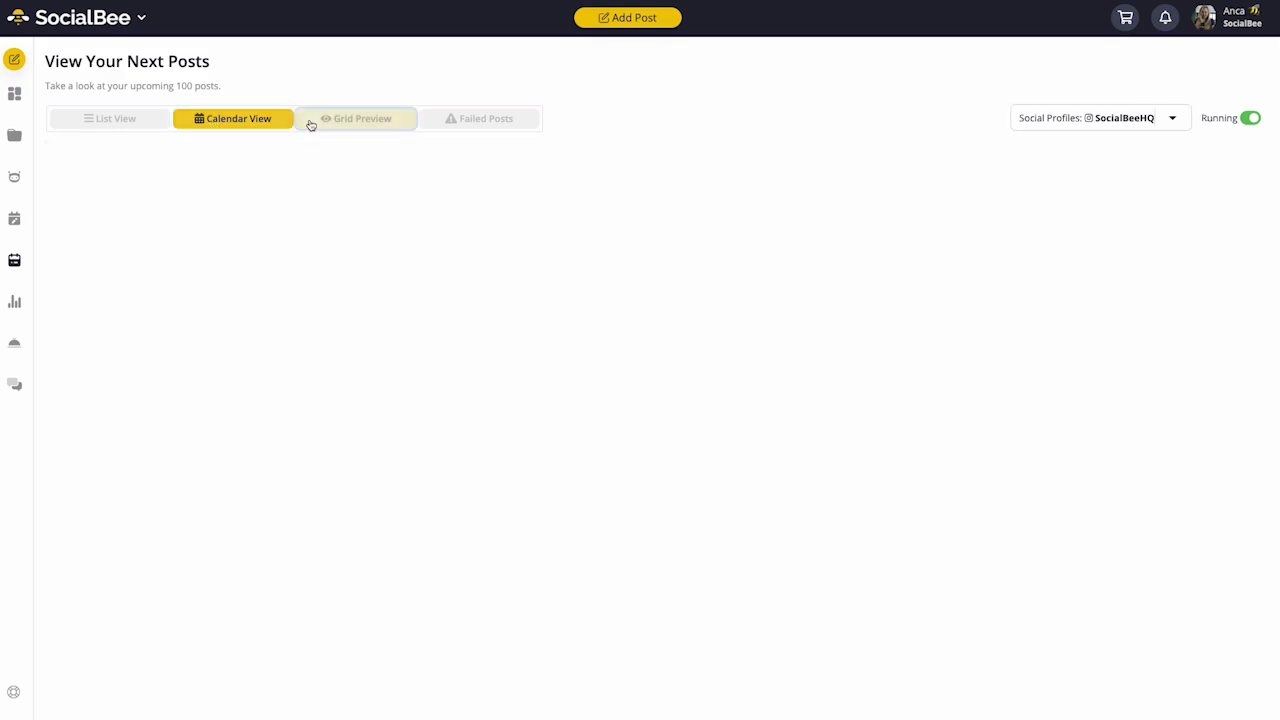
{"action": "scroll", "coordinate": [329, 472], "scroll_direction": "down", "scroll_amount": 10}
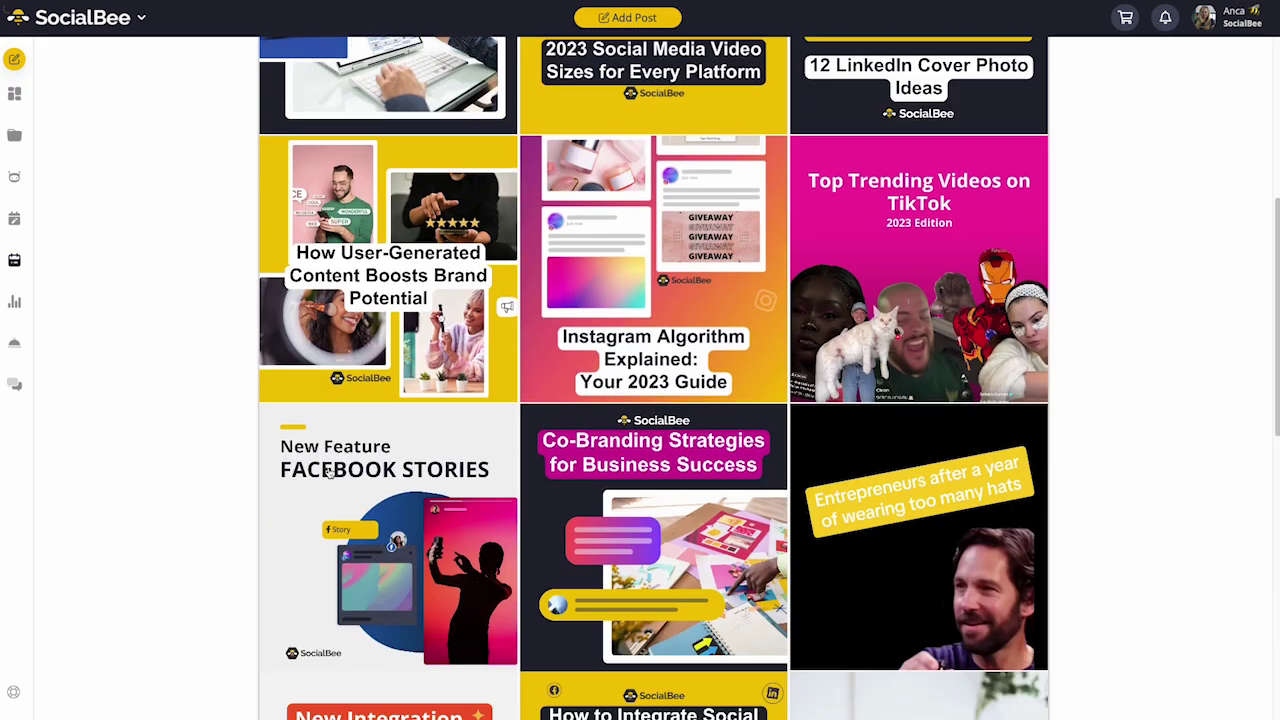
{"action": "scroll", "coordinate": [326, 458], "scroll_direction": "down", "scroll_amount": 2}
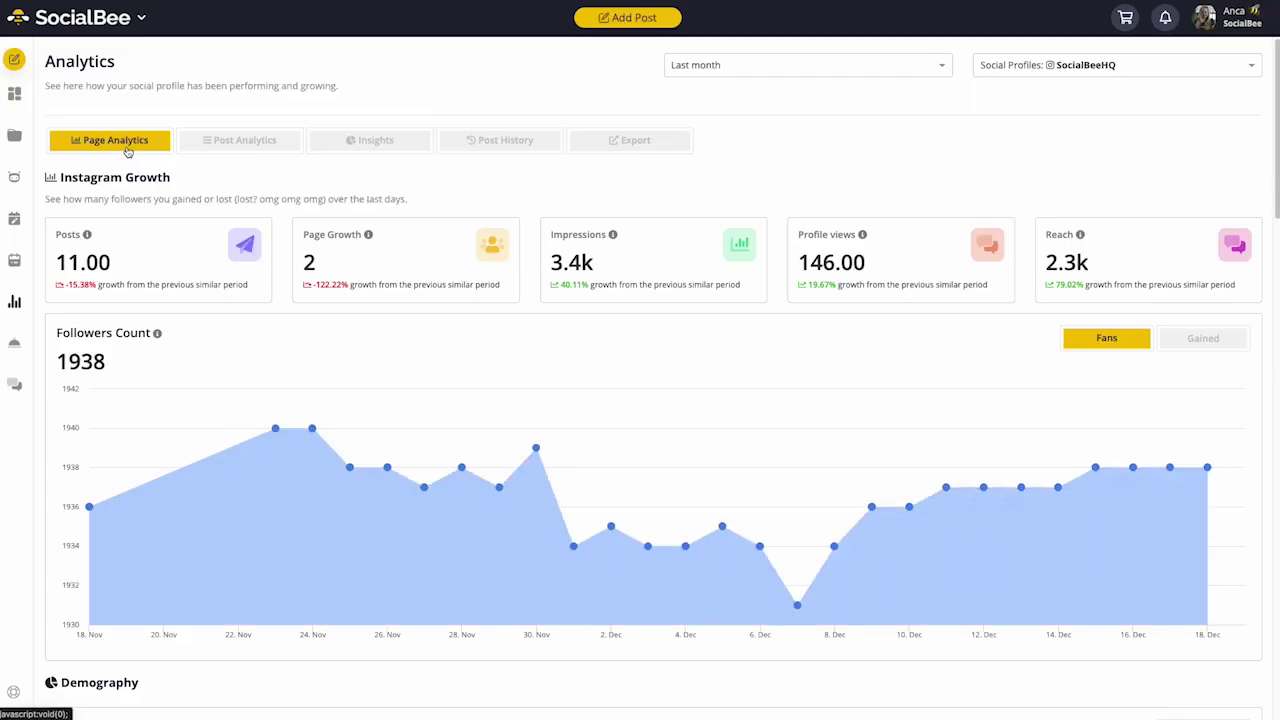
- Examine SocialBeeHQ's Instagram follower growth and demographics, and open the re-use options for the Facebook Stories post in the post history
{"action": "left_click", "coordinate": [240, 140]}
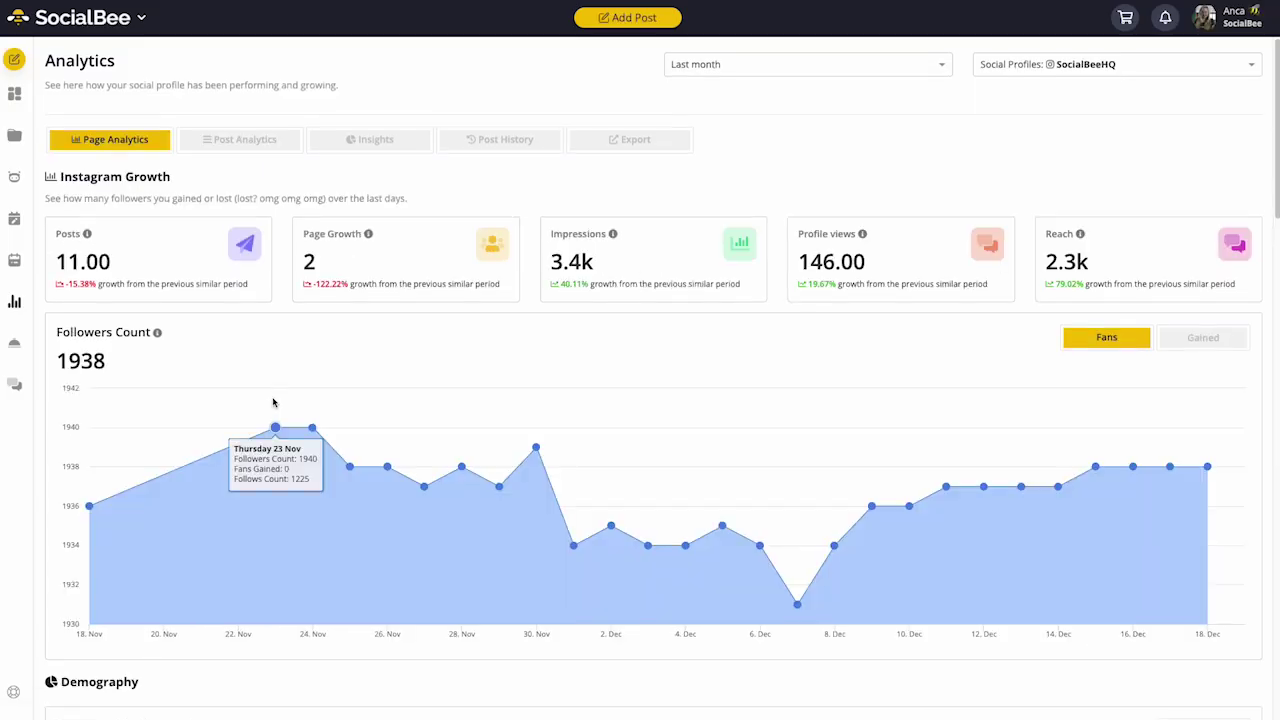
{"action": "scroll", "coordinate": [273, 402], "scroll_direction": "down", "scroll_amount": 2}
{"action": "scroll", "coordinate": [273, 402], "scroll_direction": "down", "scroll_amount": 7}
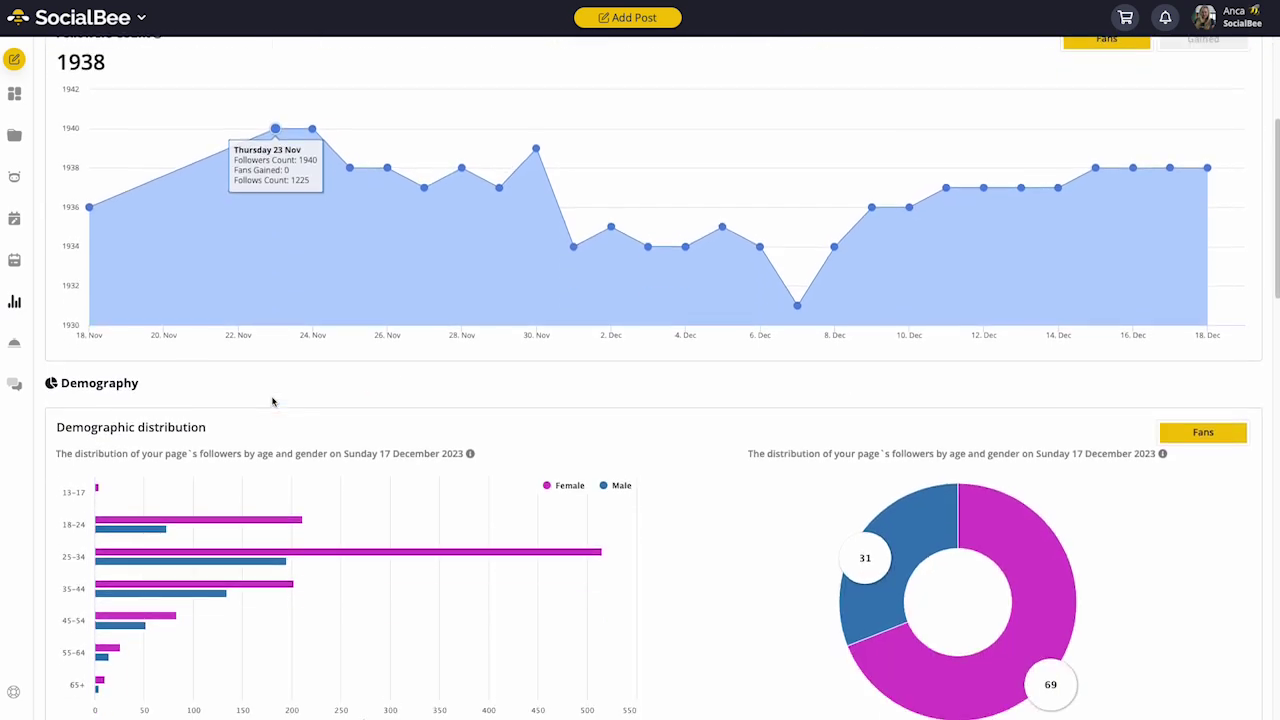
{"action": "scroll", "coordinate": [273, 402], "scroll_direction": "down", "scroll_amount": 8}
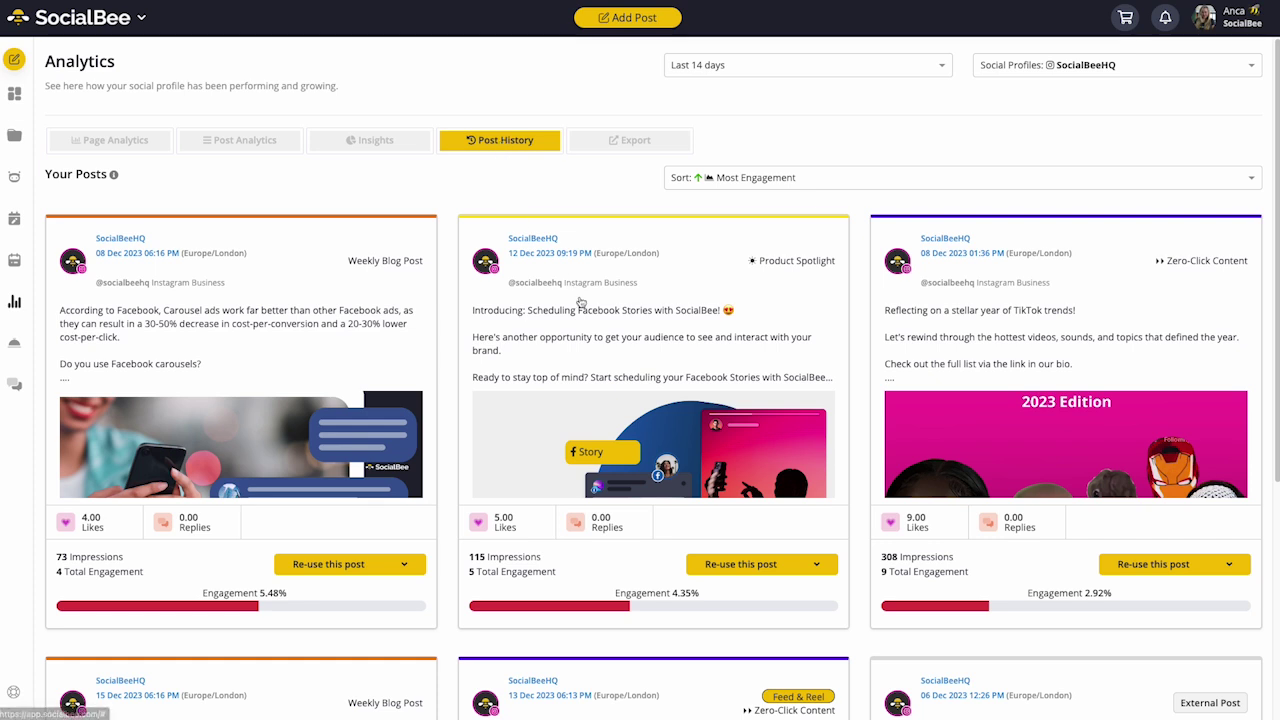
{"action": "left_click", "coordinate": [740, 564]}
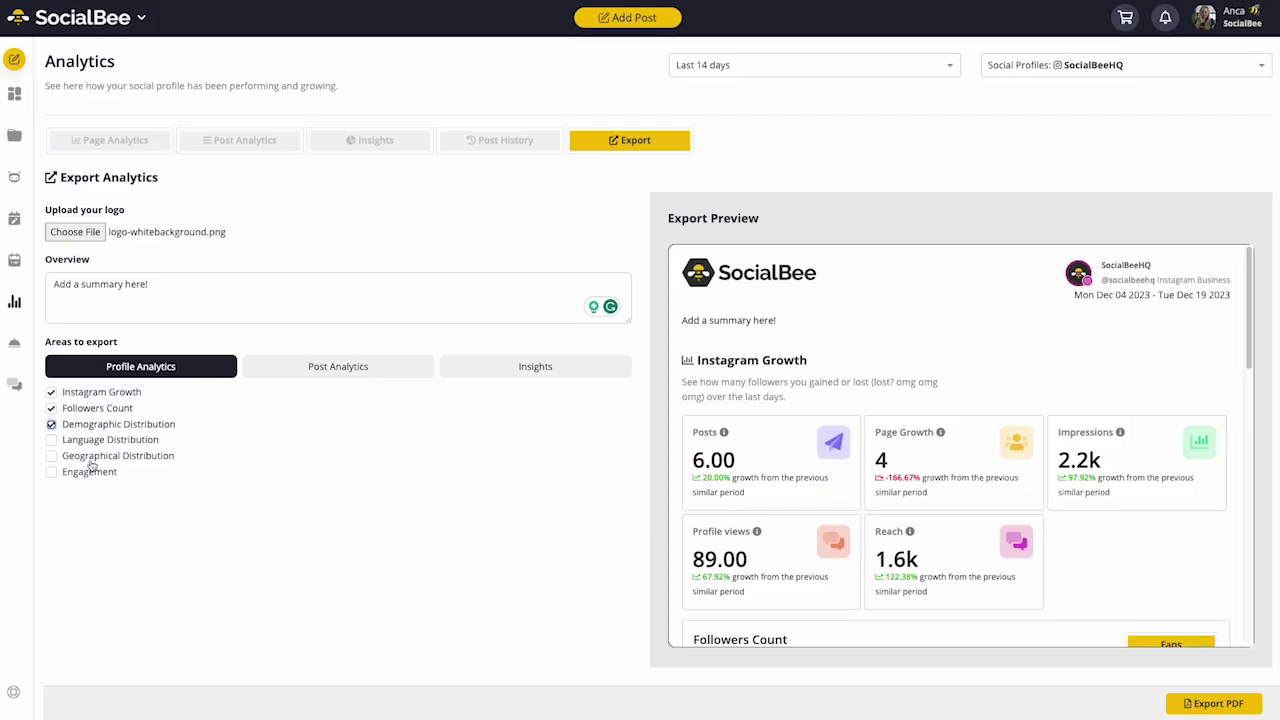
- Go through the post analytics and insights areas of the analytics export, include Top 3 Categories, and look through the export preview
{"action": "left_click", "coordinate": [296, 372]}
{"action": "left_click", "coordinate": [458, 372]}
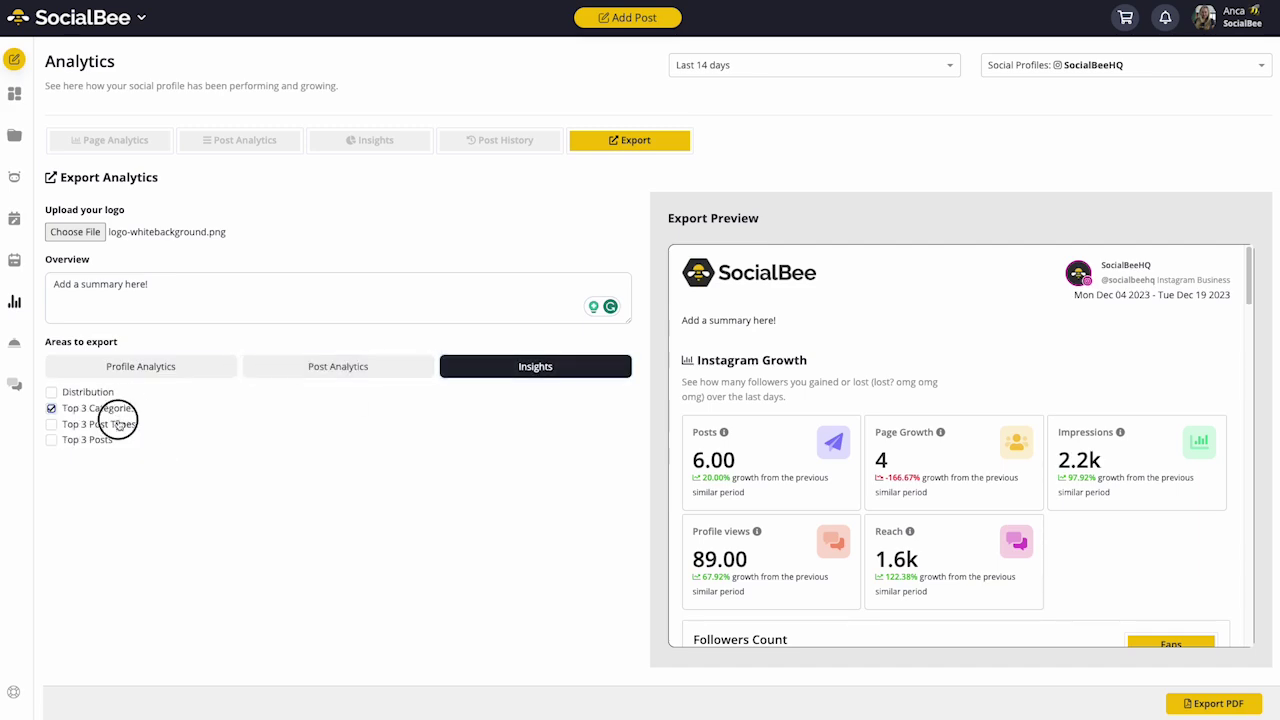
{"action": "scroll", "coordinate": [843, 503], "scroll_direction": "down", "scroll_amount": 15}
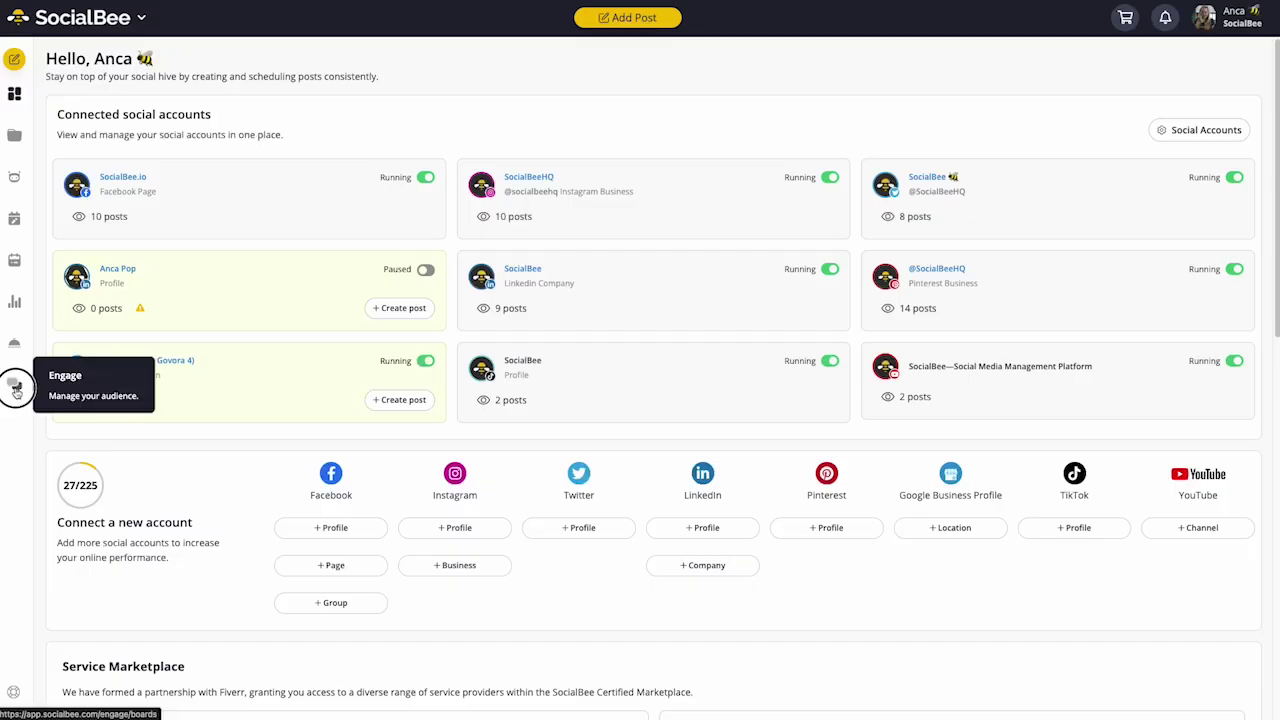
- Open the newest mention in the first Mentions stream of the Engage dashboard and write the comment "Thanks!"
{"action": "left_click", "coordinate": [16, 390]}
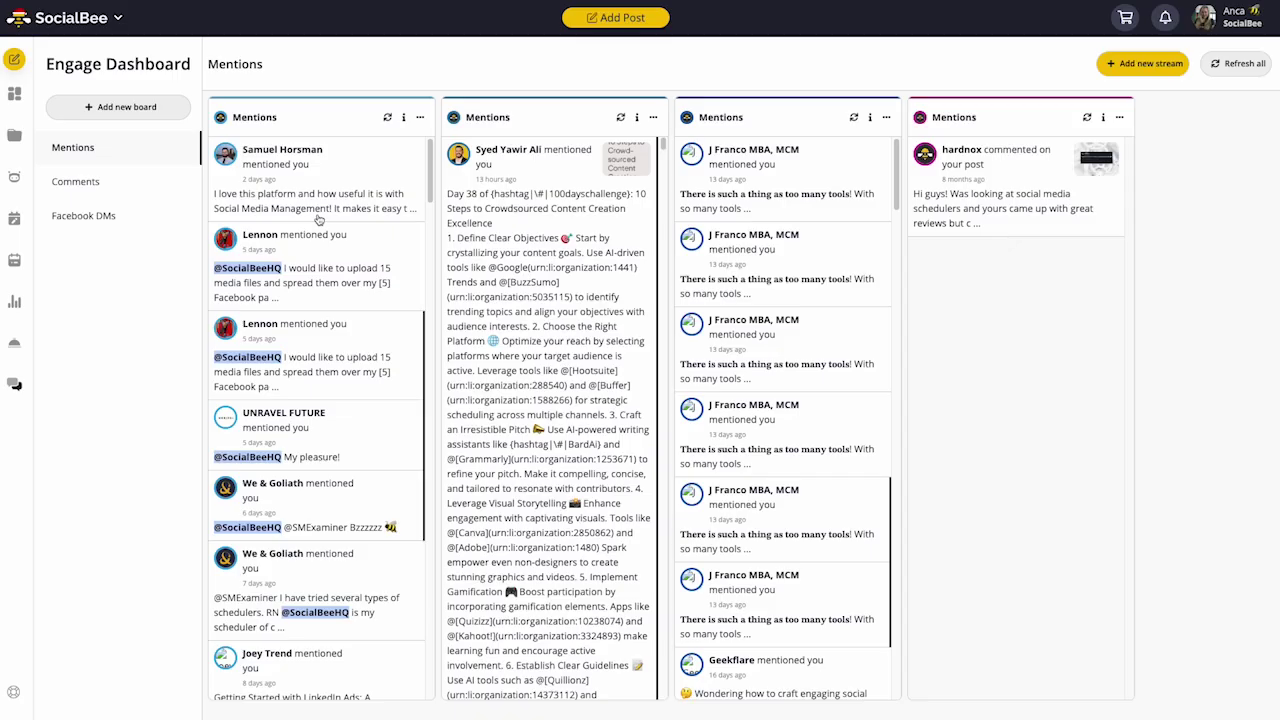
{"action": "left_click", "coordinate": [318, 219]}
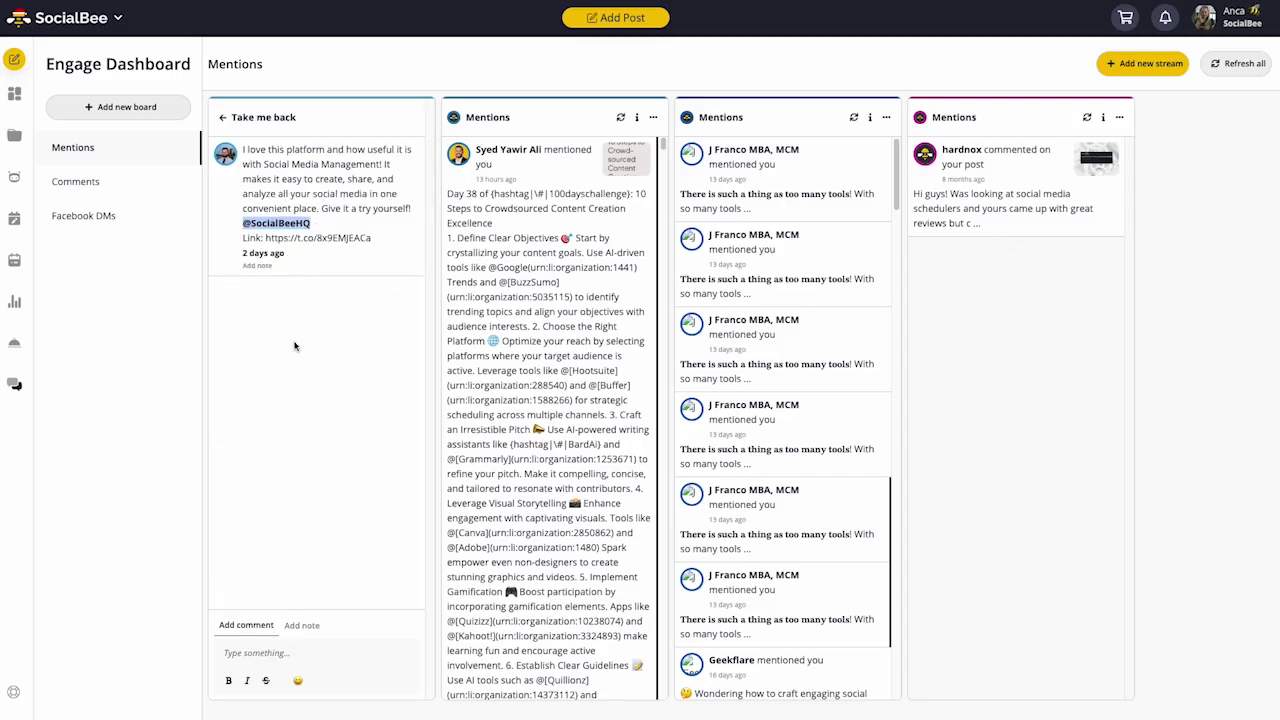
{"action": "left_click", "coordinate": [268, 652]}
{"action": "type", "text": "Thanks!"}
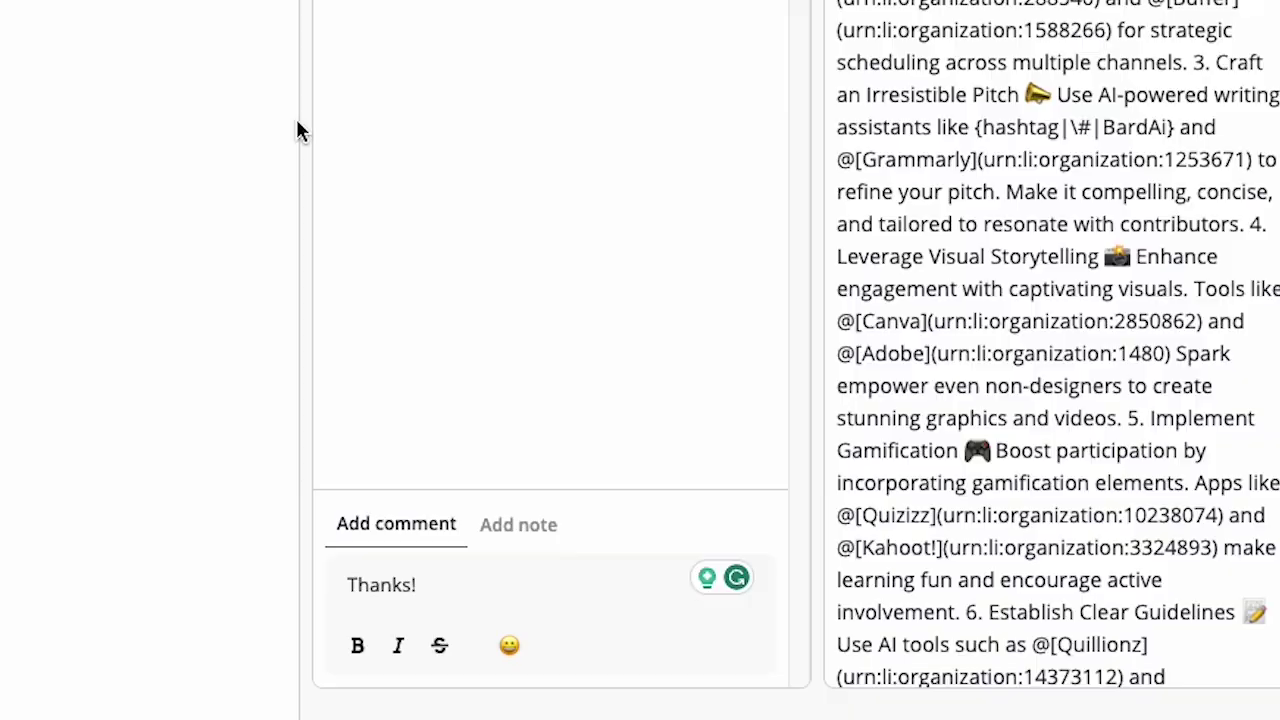